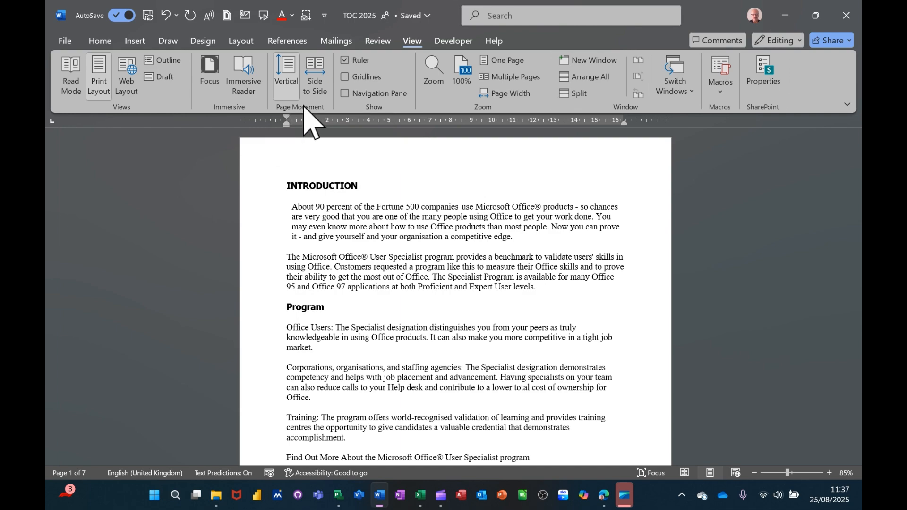
# Switch the page movement to Side to Side and flip through the pages of TOC 2025
pyautogui.scroll(-5, 385, 169)
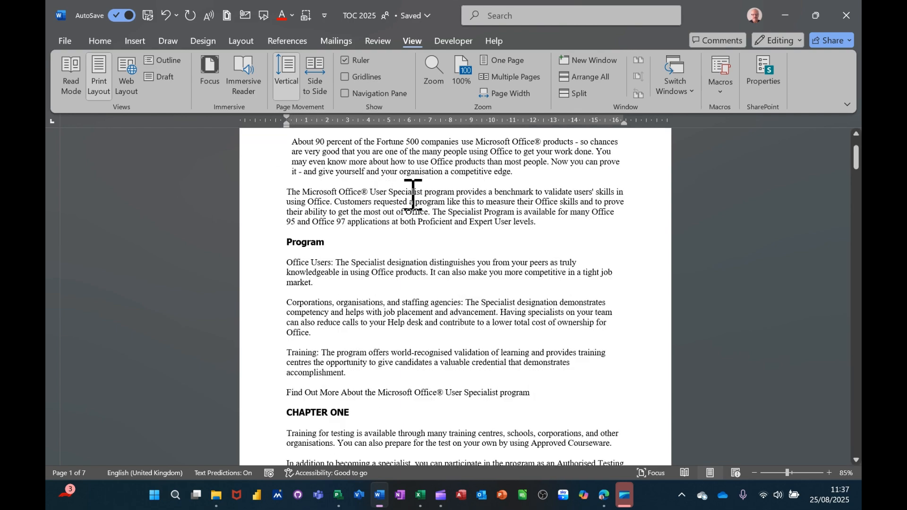
pyautogui.scroll(4, 403, 195)
pyautogui.scroll(1, 403, 195)
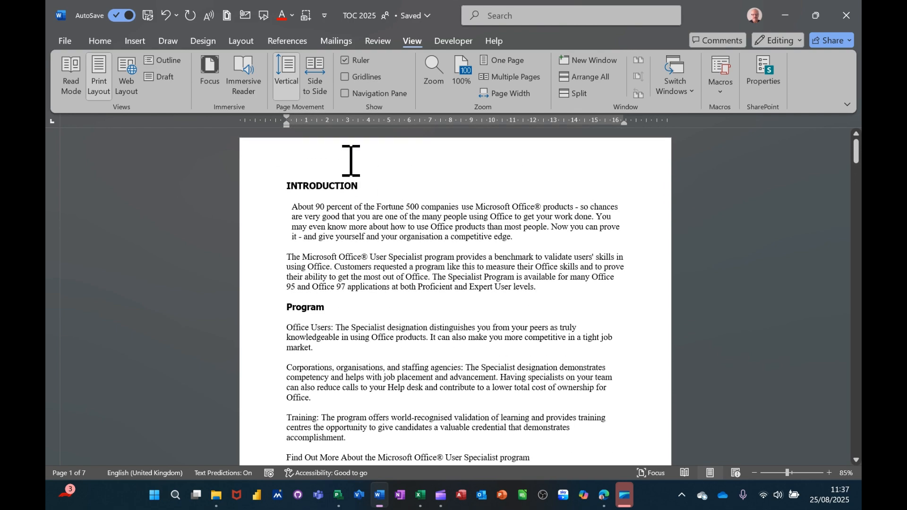
pyautogui.click(315, 76)
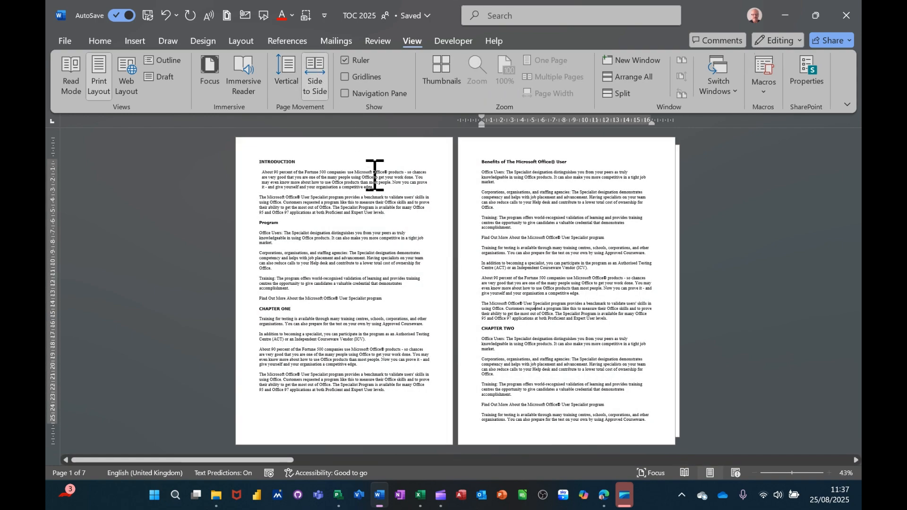
pyautogui.scroll(-3, 375, 179)
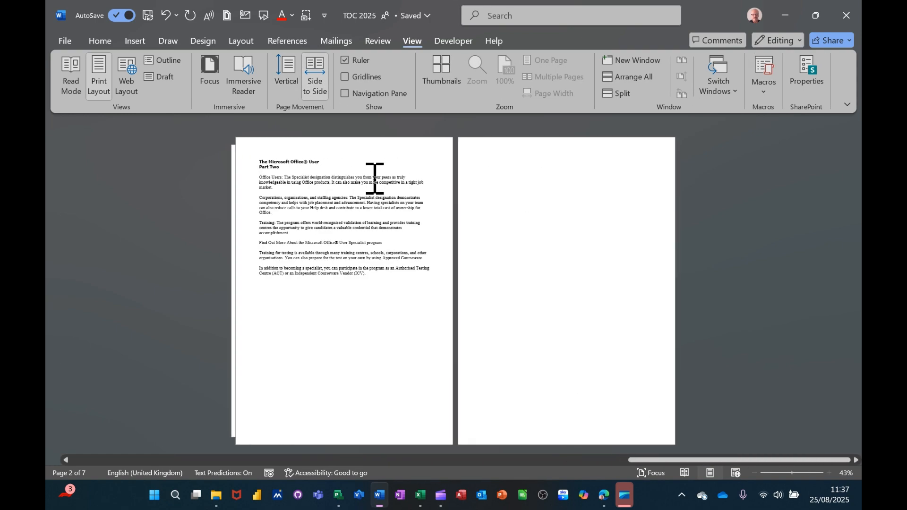
pyautogui.scroll(-3, 376, 189)
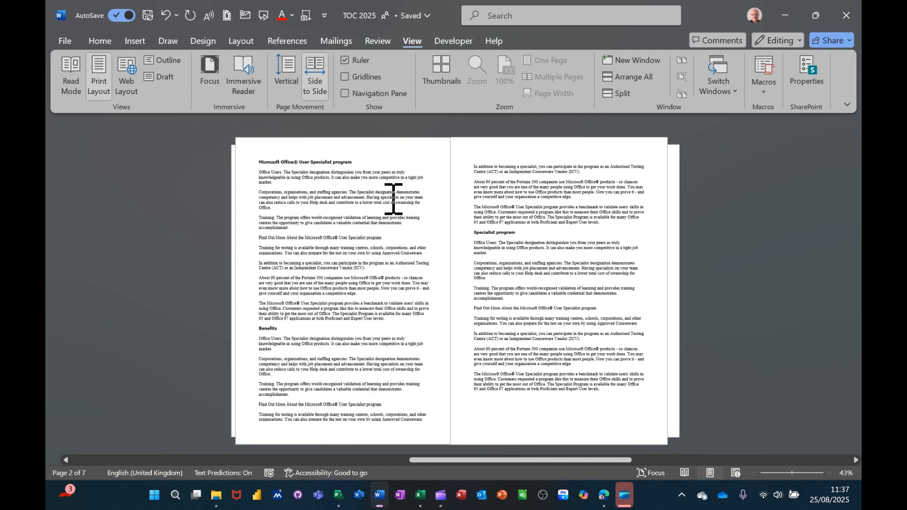
pyautogui.scroll(5, 400, 206)
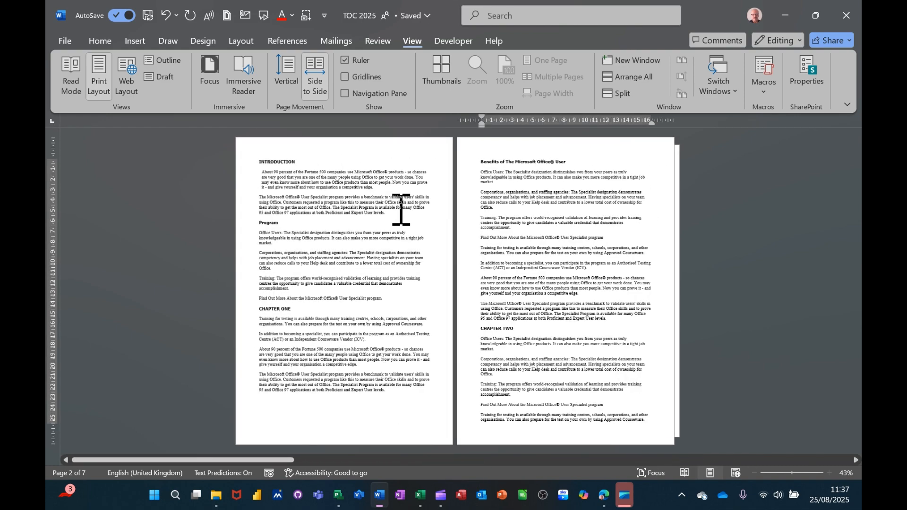
pyautogui.scroll(-5, 367, 199)
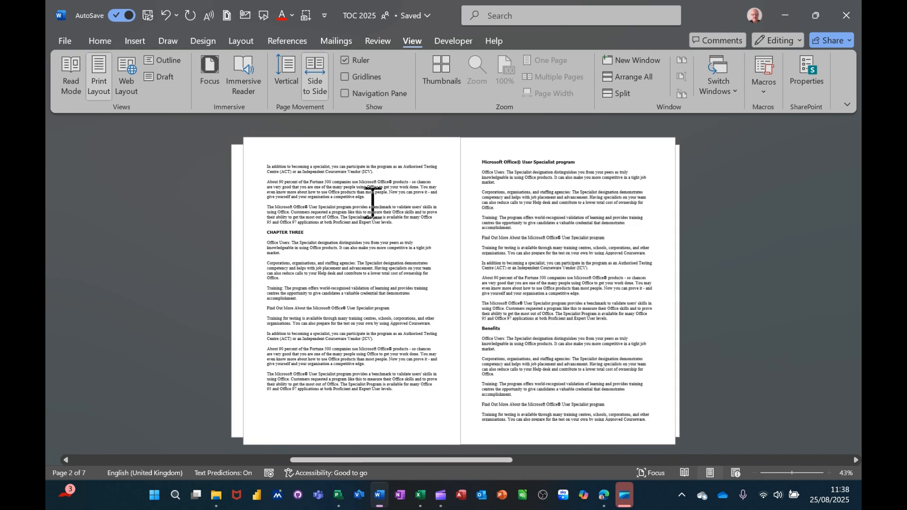
pyautogui.scroll(-1, 410, 205)
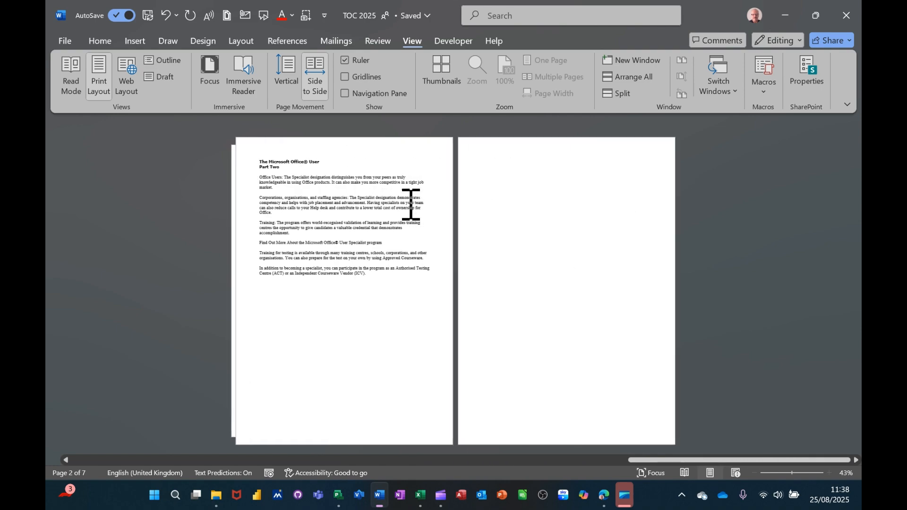
pyautogui.scroll(5, 458, 208)
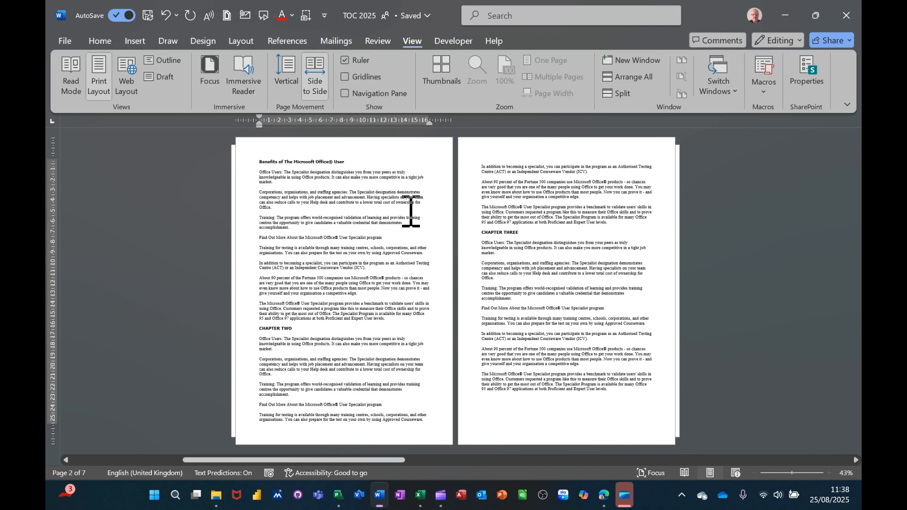
# Return to vertical page movement and fit one whole page in view, showing the INTRODUCTION page
pyautogui.click(287, 91)
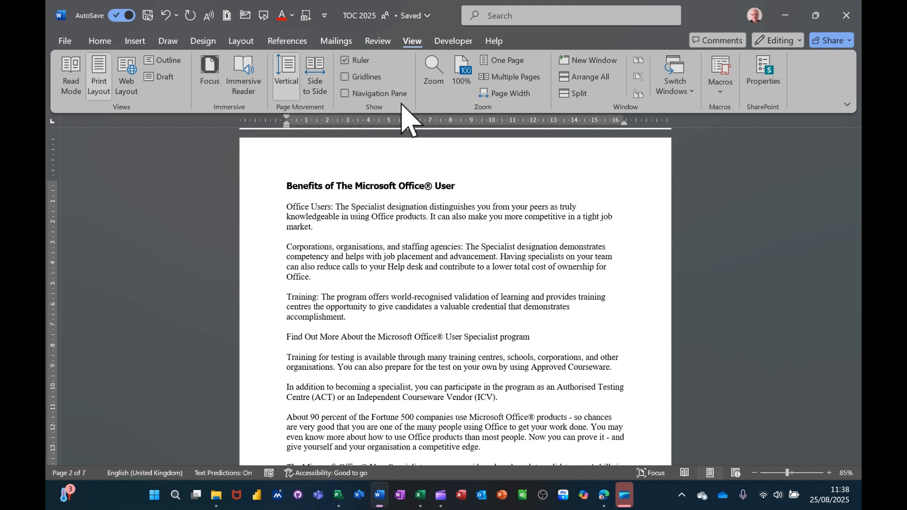
pyautogui.click(502, 61)
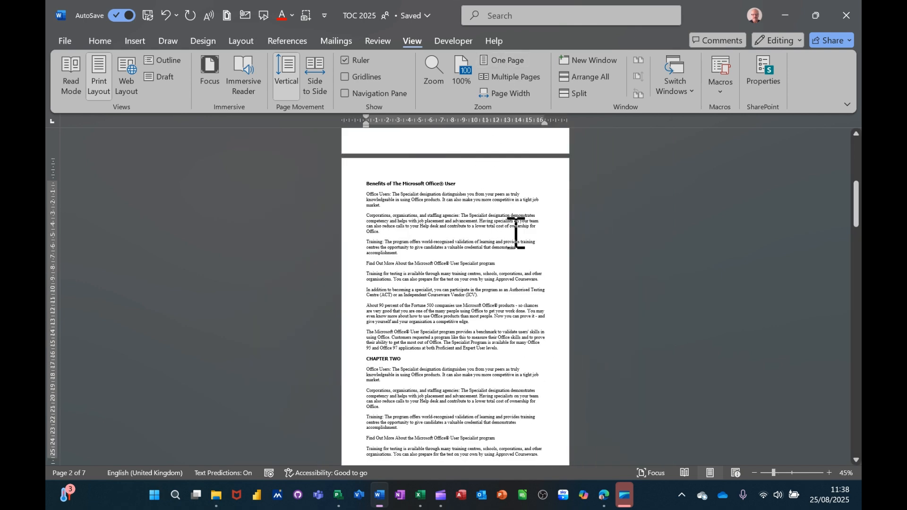
pyautogui.scroll(10, 516, 233)
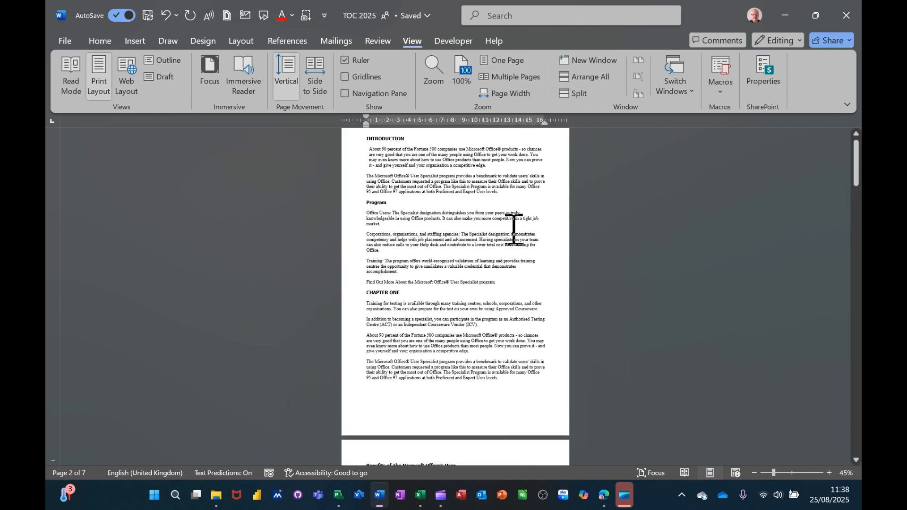
pyautogui.scroll(1, 515, 230)
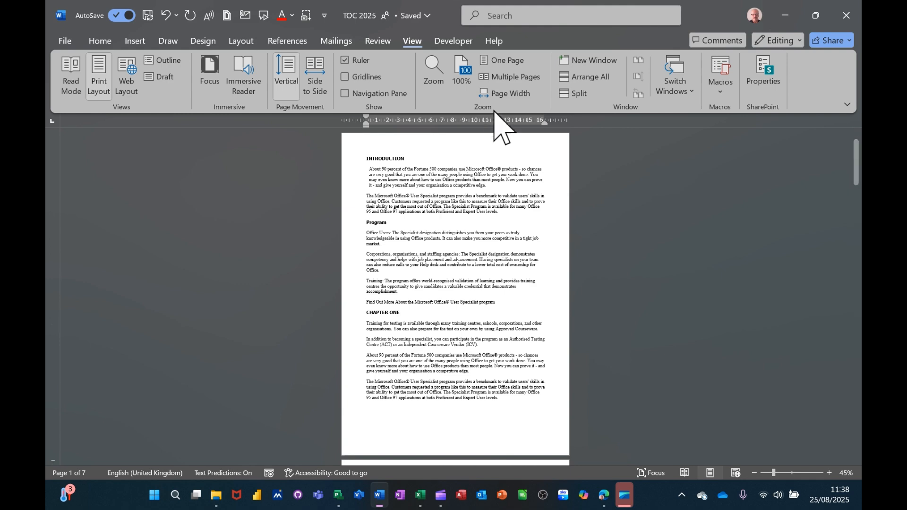
# Display multiple pages at once, and enlarge the view again at the INTRODUCTION heading to about 135%
pyautogui.click(508, 78)
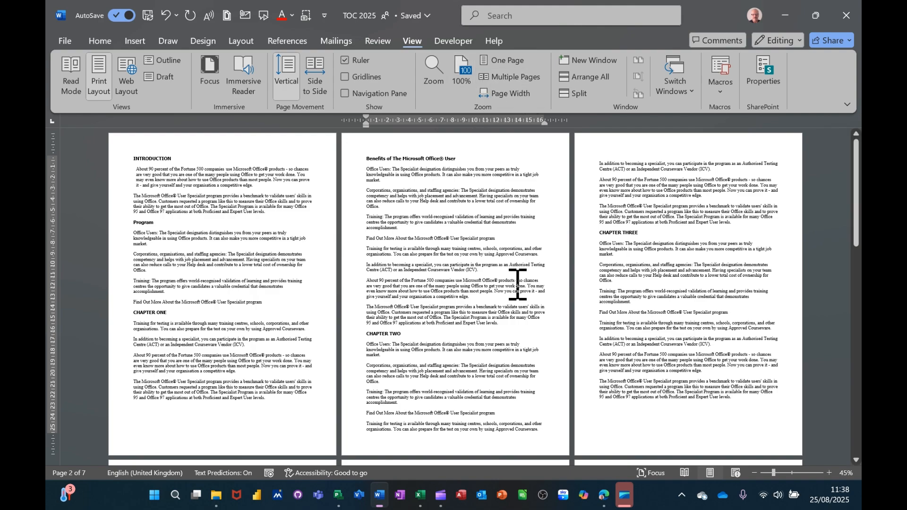
pyautogui.keyDown('ctrl'); pyautogui.scroll(4, 516, 290); pyautogui.keyUp('ctrl')
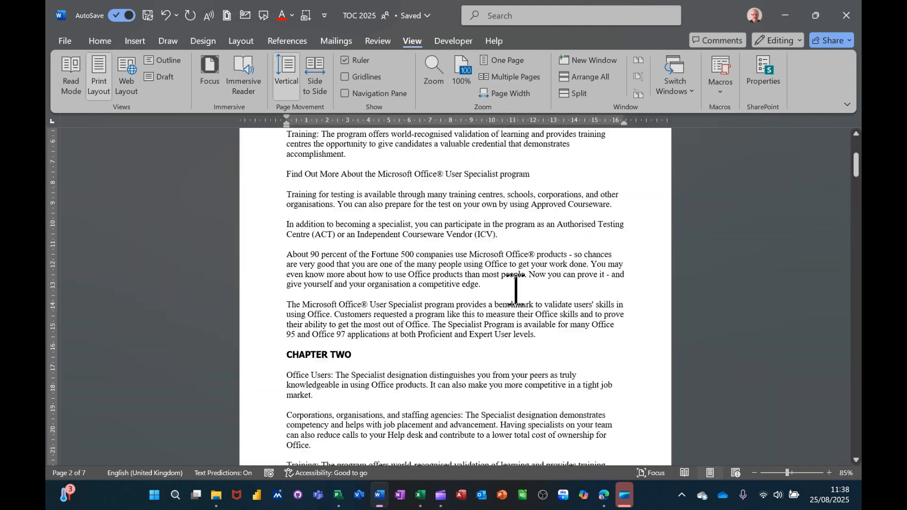
pyautogui.keyDown('ctrl'); pyautogui.scroll(2, 516, 290); pyautogui.keyUp('ctrl')
pyautogui.scroll(8, 518, 288)
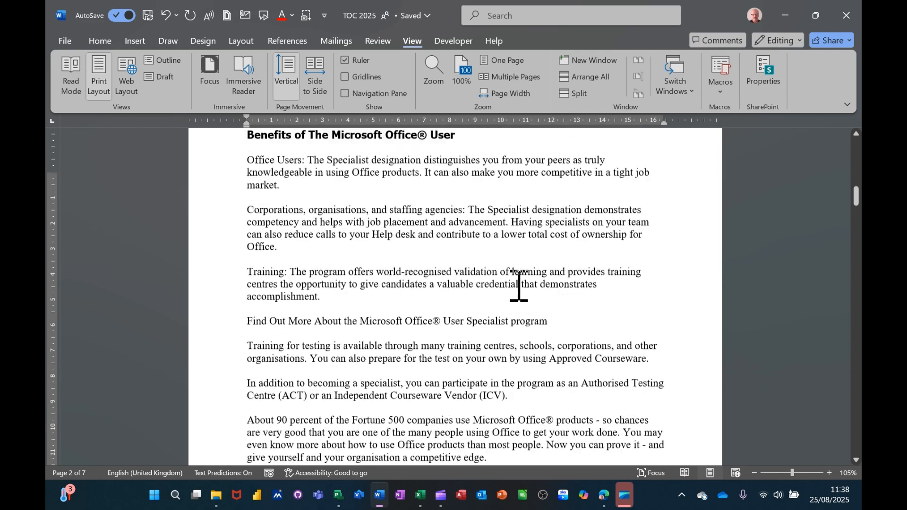
pyautogui.scroll(15, 518, 286)
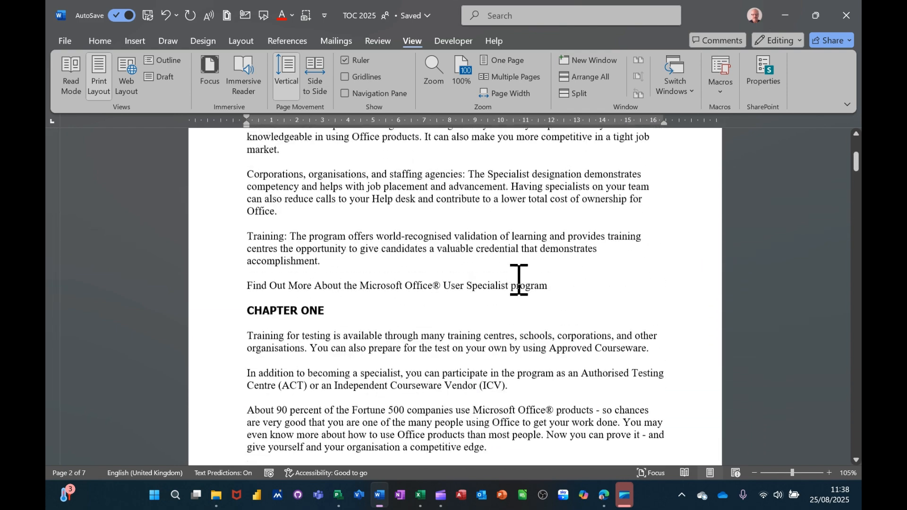
pyautogui.scroll(4, 519, 279)
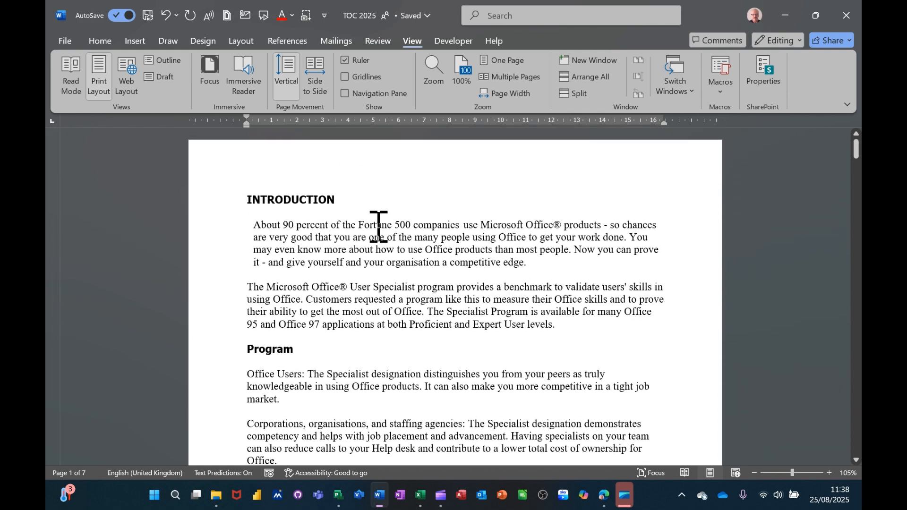
pyautogui.keyDown('ctrl'); pyautogui.scroll(3, 516, 253); pyautogui.keyUp('ctrl')
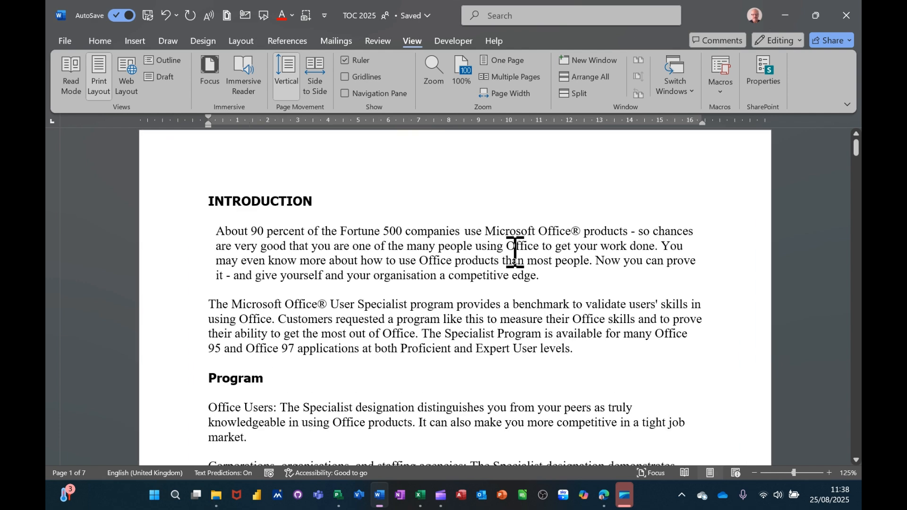
pyautogui.scroll(1, 492, 237)
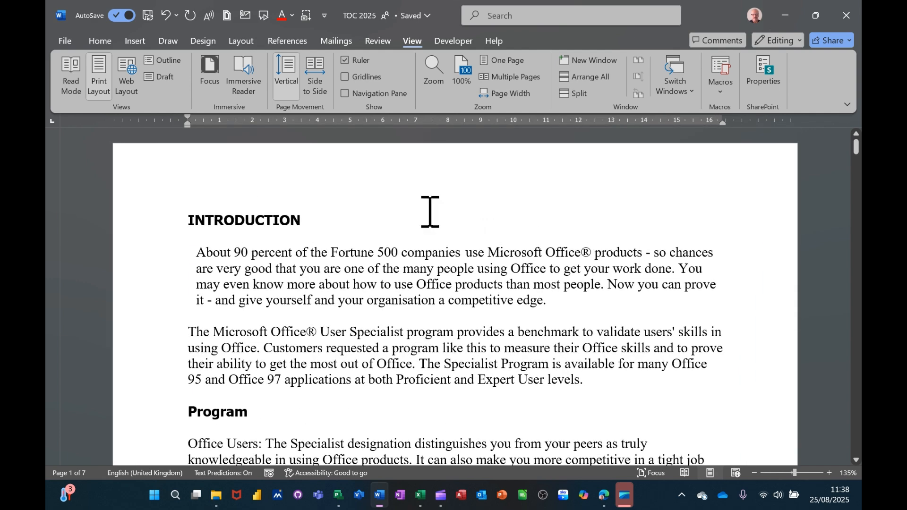
# Fit the document to the page width, and switch the display back to multiple pages
pyautogui.click(504, 95)
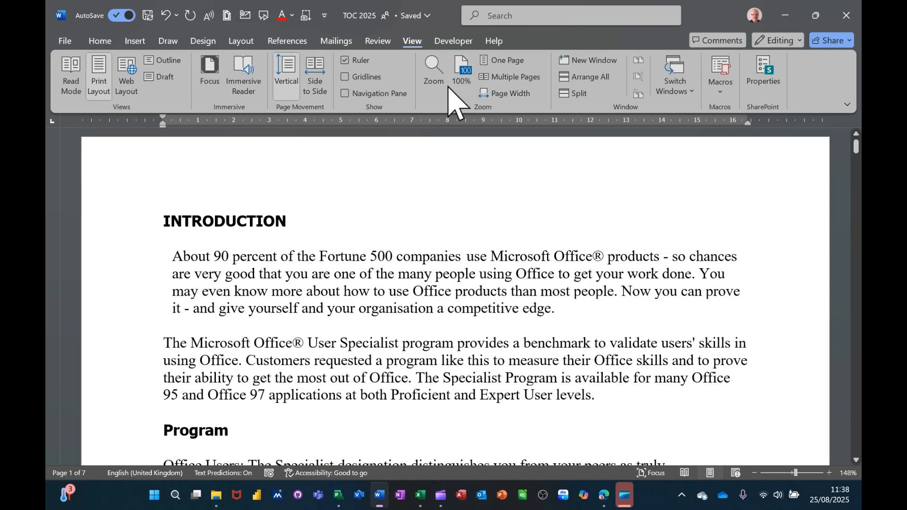
pyautogui.click(504, 76)
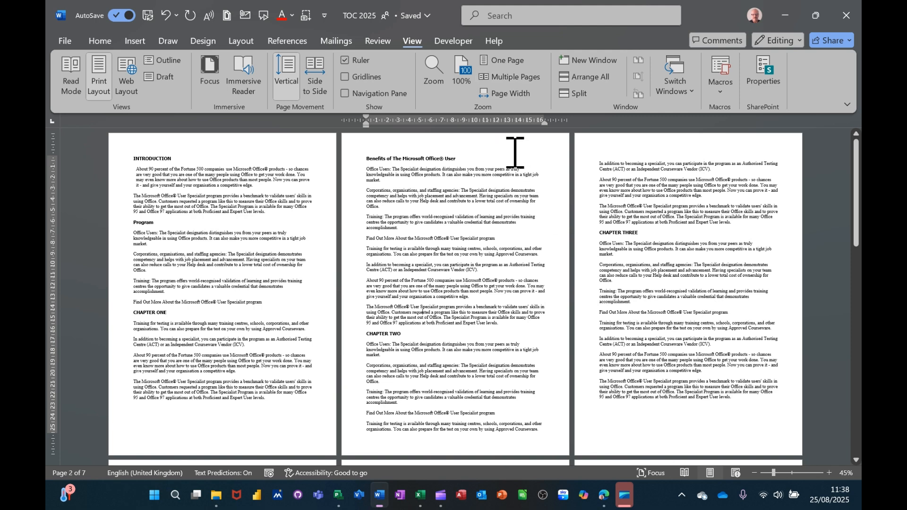
# Set the document zoom to 200% and dismiss the zooming tip
pyautogui.click(434, 76)
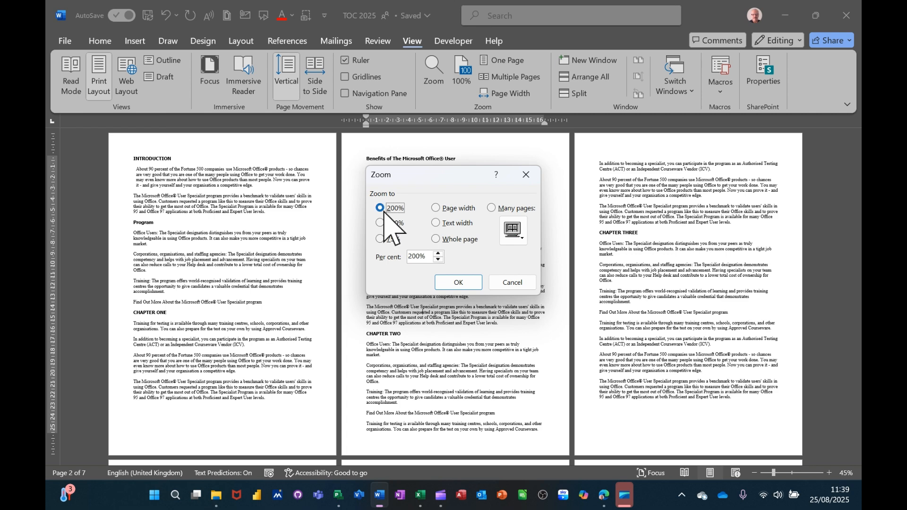
pyautogui.click(459, 282)
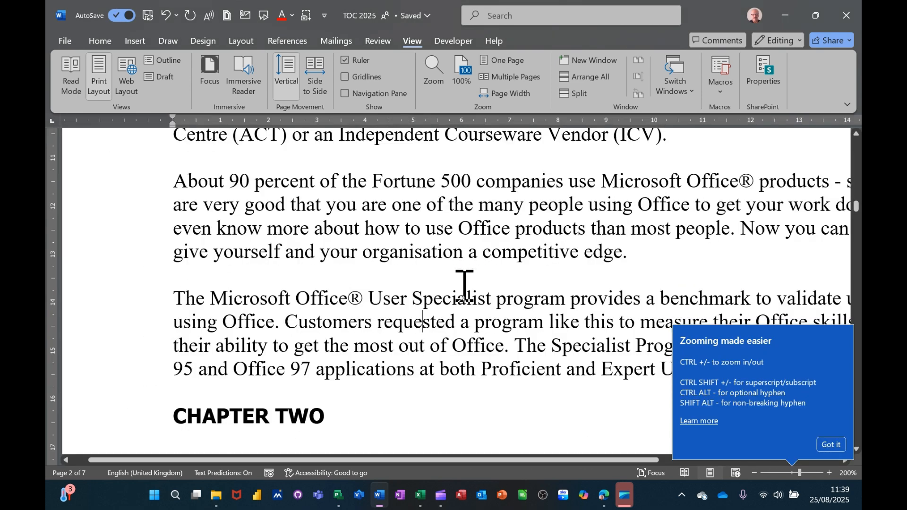
pyautogui.click(831, 445)
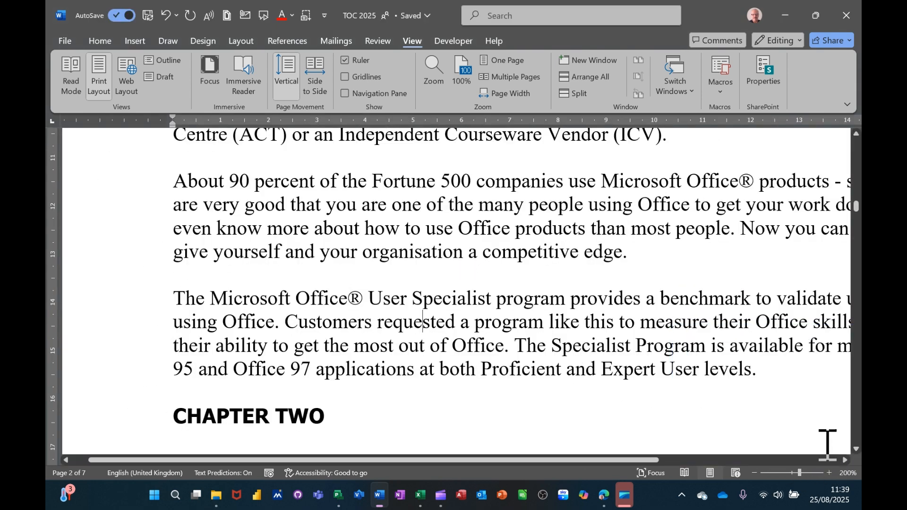
# Set the document zoom to 100% and return to the INTRODUCTION heading on the first page
pyautogui.click(428, 64)
pyautogui.click(383, 223)
pyautogui.click(457, 283)
pyautogui.scroll(4, 504, 269)
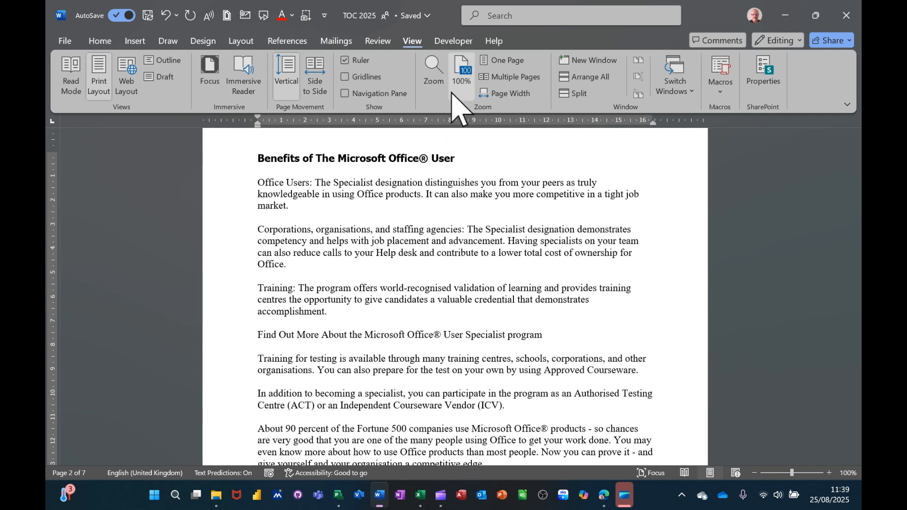
pyautogui.scroll(3, 608, 208)
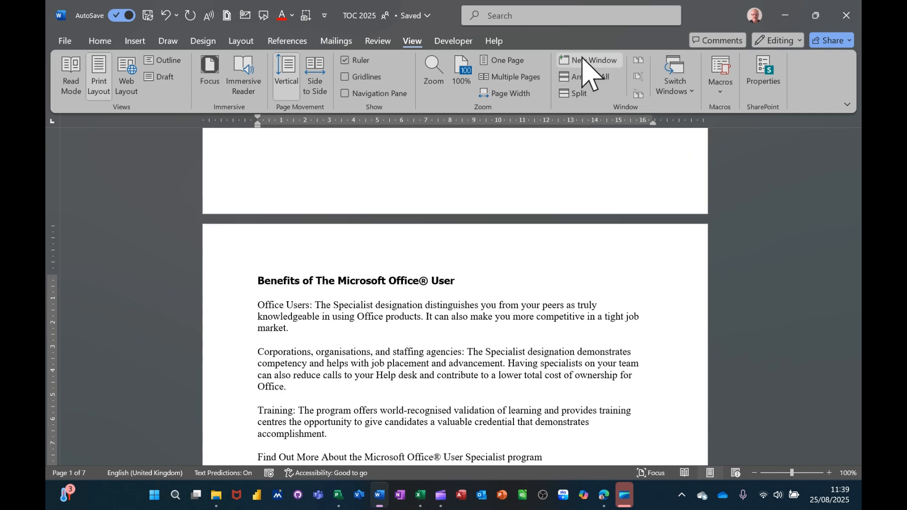
pyautogui.scroll(2, 559, 265)
pyautogui.scroll(10, 557, 272)
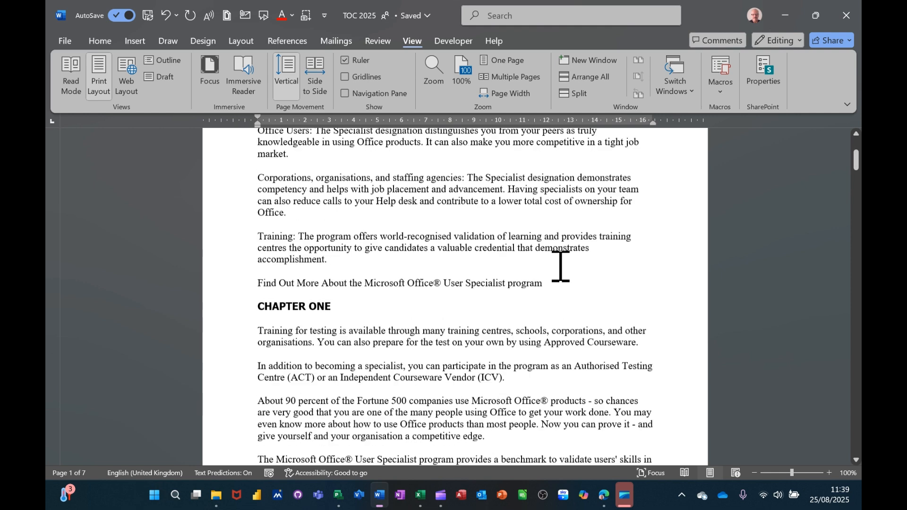
pyautogui.scroll(1, 560, 265)
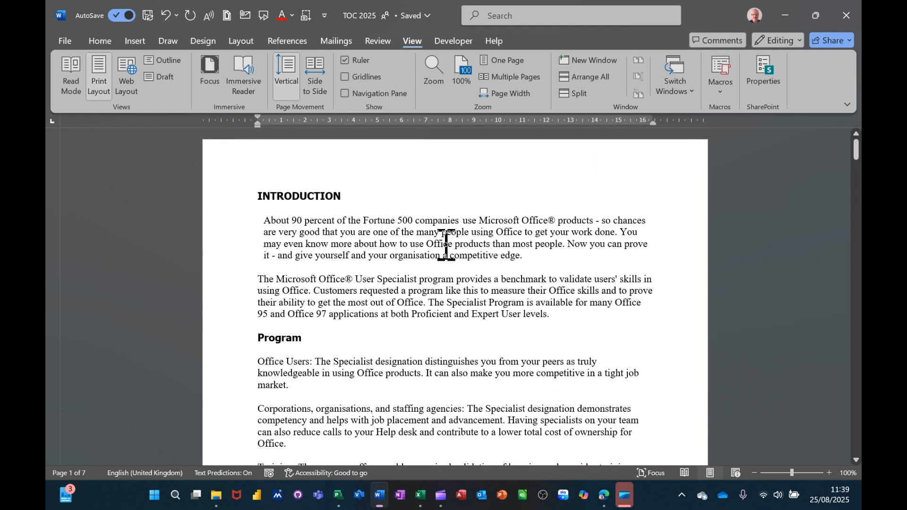
# Open The Cycle as a second document alongside TOC 2025
pyautogui.click(403, 233)
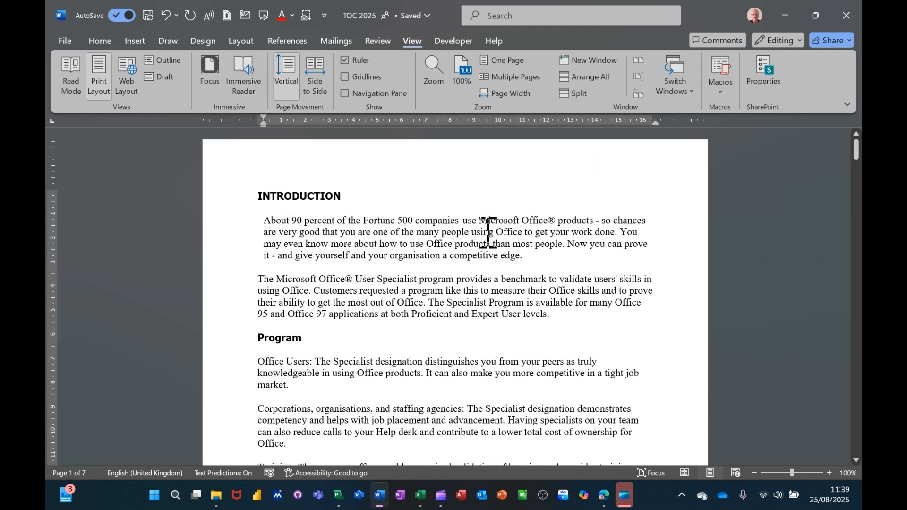
pyautogui.click(65, 41)
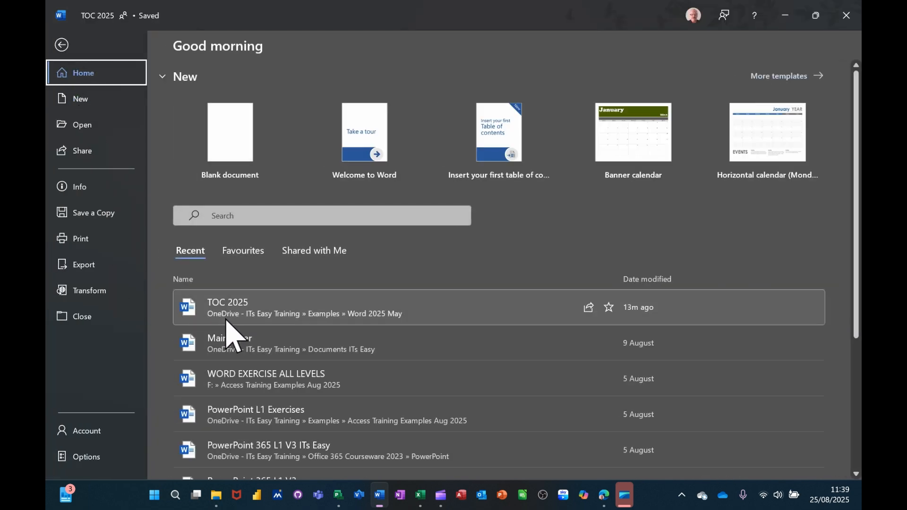
pyautogui.click(215, 347)
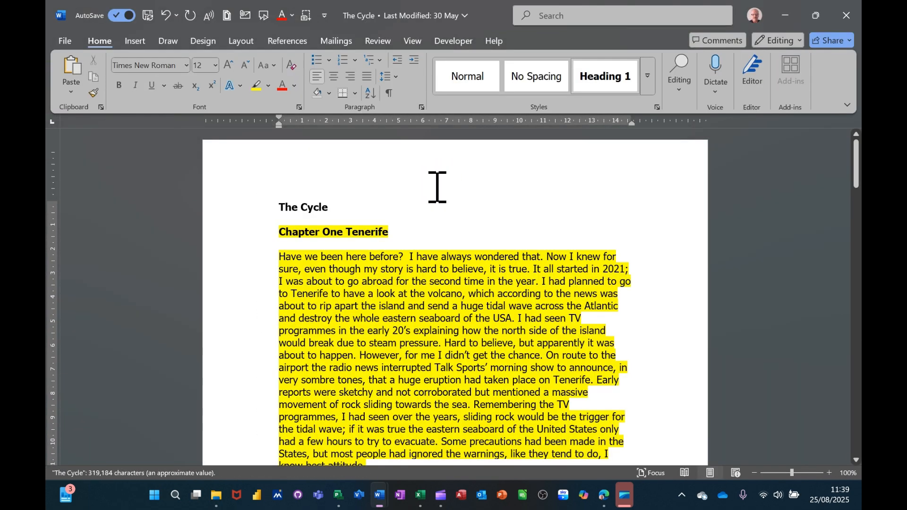
# View The Cycle and TOC 2025 side by side and scroll both documents together
pyautogui.click(413, 42)
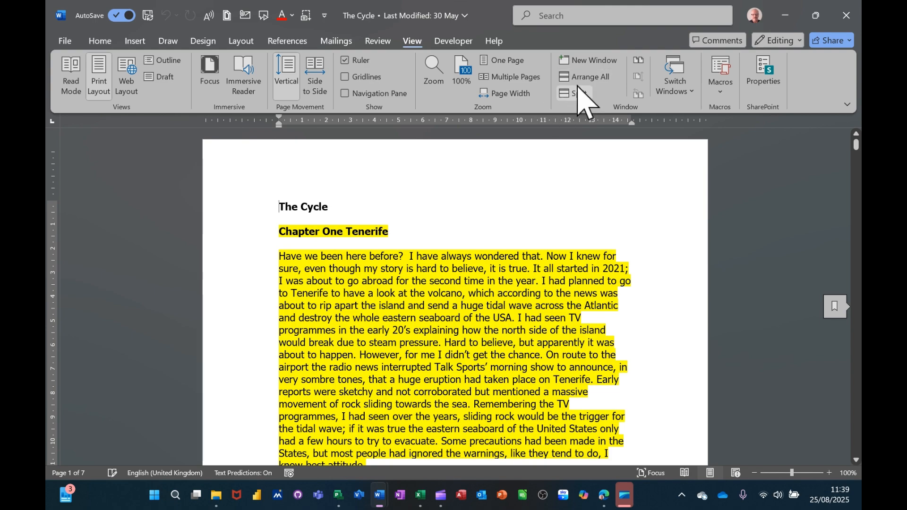
pyautogui.click(639, 60)
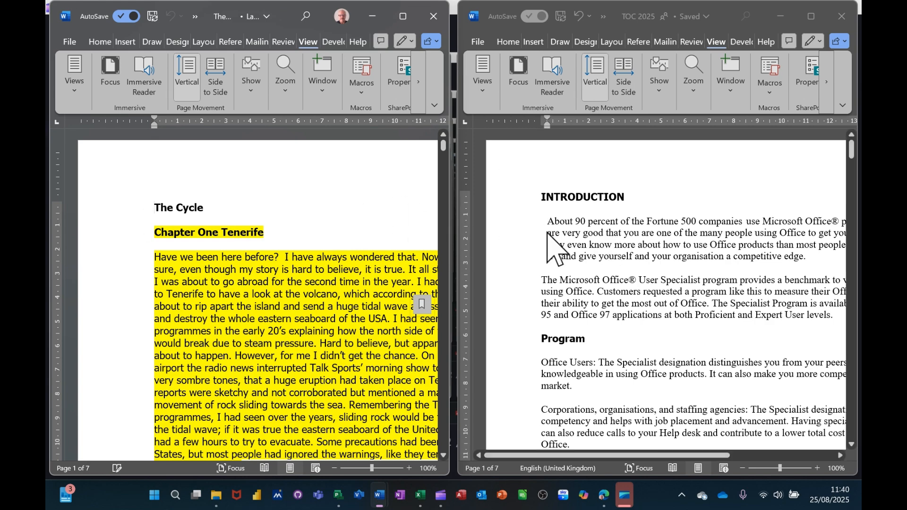
pyautogui.scroll(-5, 583, 253)
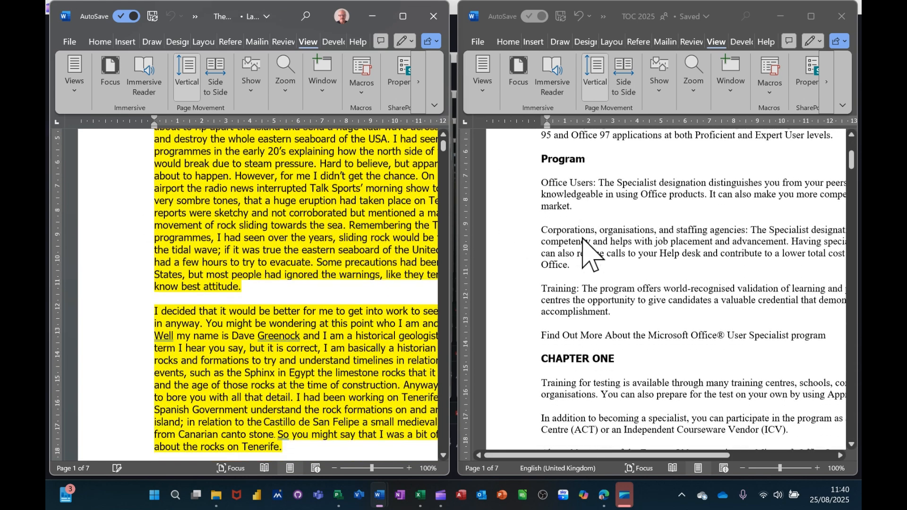
# Examine how The Cycle and TOC 2025 move together while scrolling, and return both to the start of their first pages
pyautogui.scroll(4, 584, 254)
pyautogui.scroll(-3, 586, 254)
pyautogui.scroll(2, 588, 255)
pyautogui.scroll(3, 587, 240)
pyautogui.scroll(-5, 587, 239)
pyautogui.scroll(5, 588, 239)
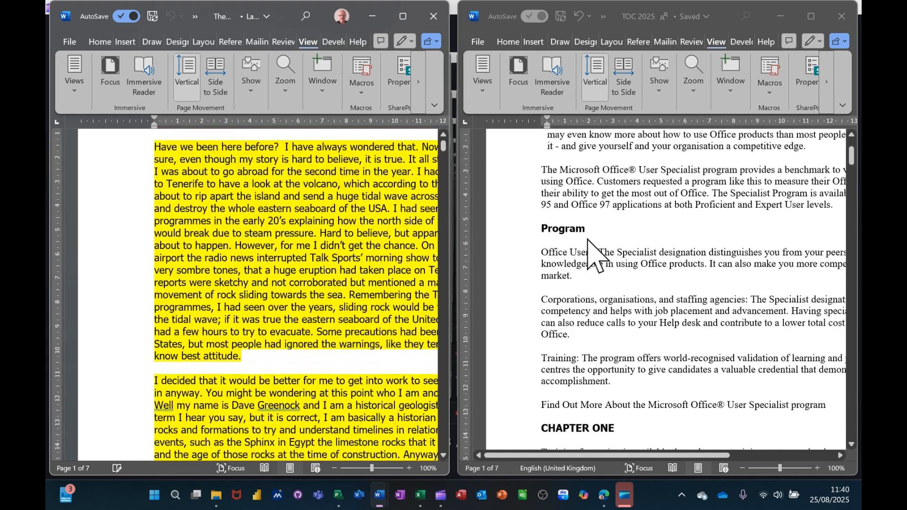
pyautogui.scroll(-5, 591, 250)
pyautogui.scroll(5, 600, 236)
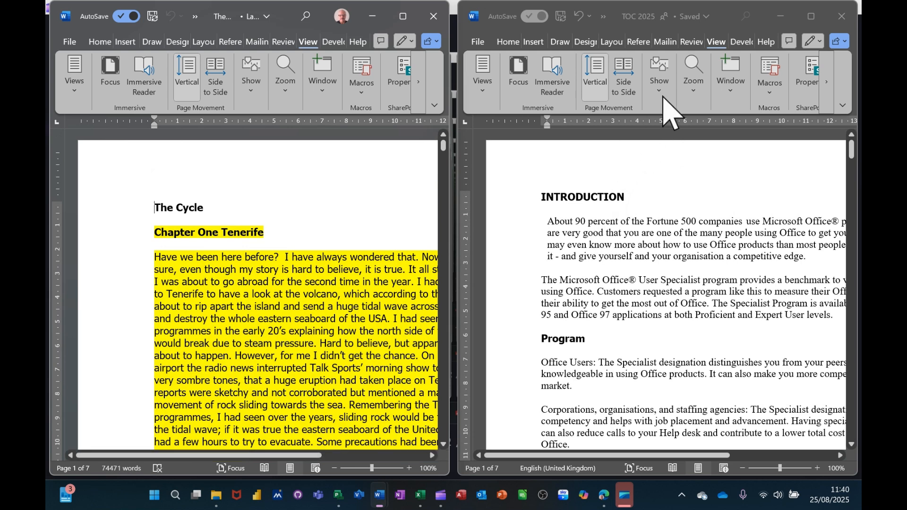
# Turn off synchronous scrolling from TOC 2025 and scroll that document on its own
pyautogui.click(709, 42)
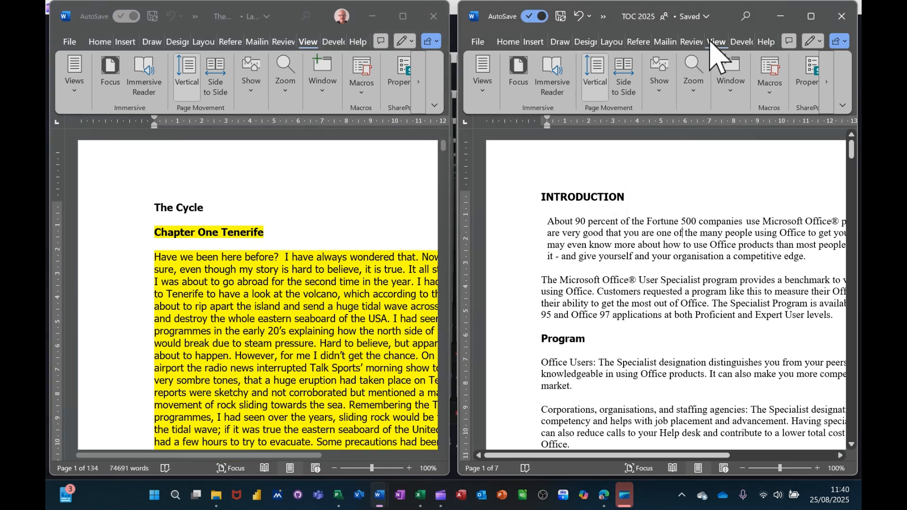
pyautogui.click(731, 89)
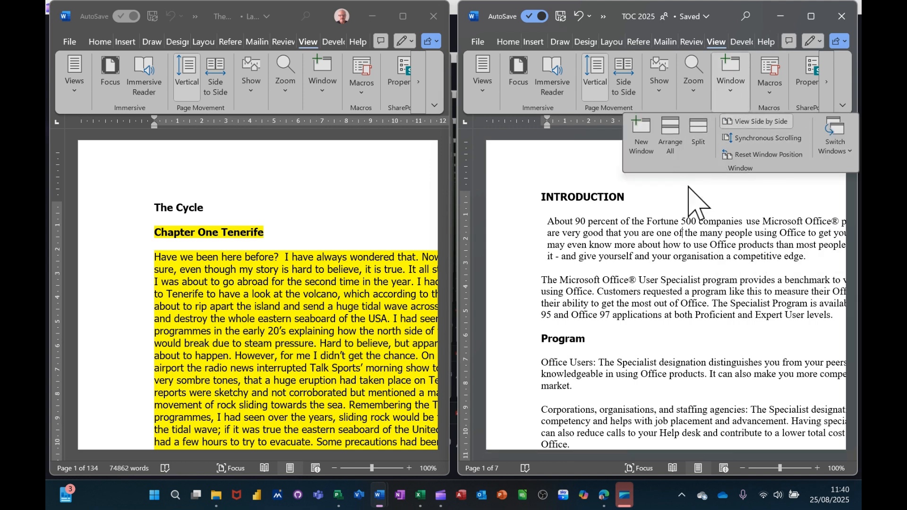
pyautogui.click(663, 198)
pyautogui.scroll(-9, 639, 215)
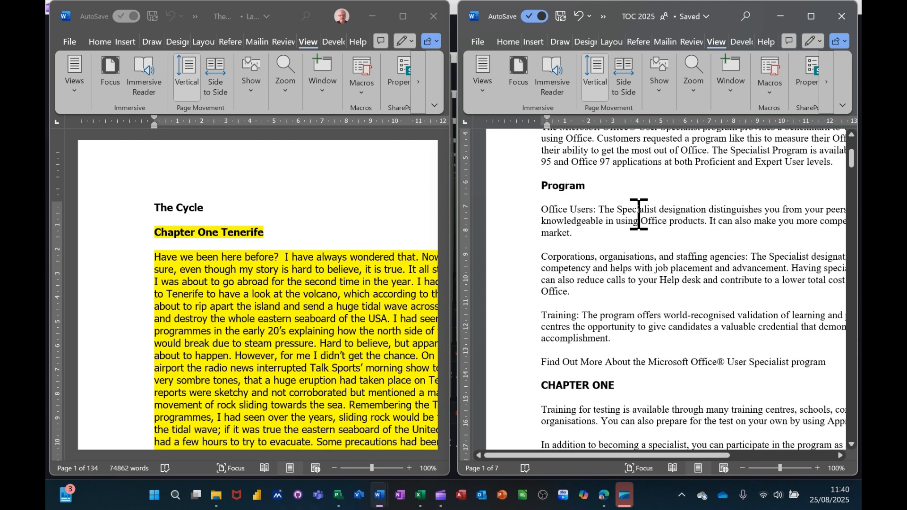
pyautogui.scroll(-3, 638, 215)
pyautogui.scroll(6, 639, 215)
pyautogui.scroll(6, 639, 215)
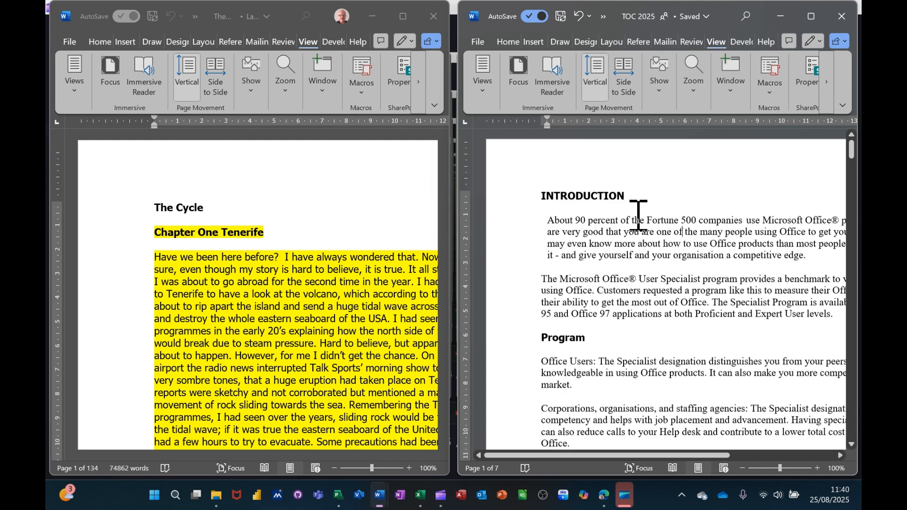
# Turn synchronous scrolling back on and scroll The Cycle and TOC 2025 together
pyautogui.click(732, 104)
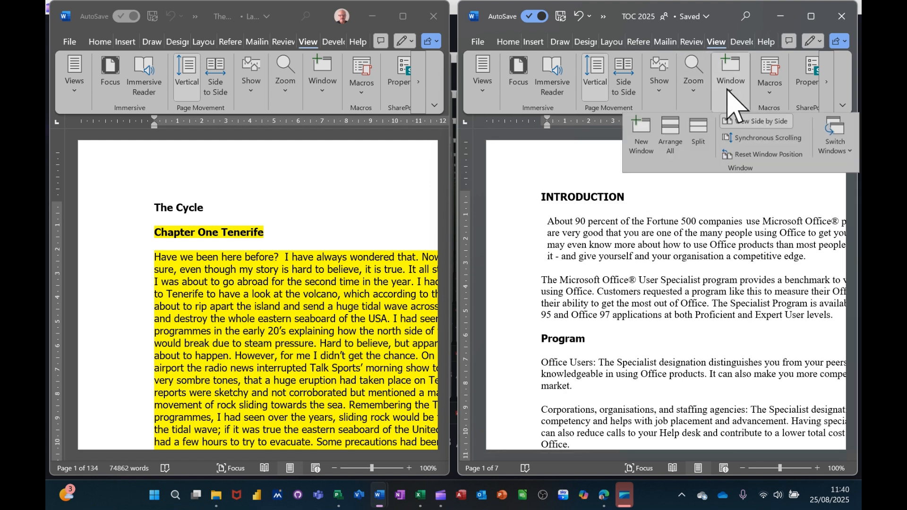
pyautogui.click(738, 138)
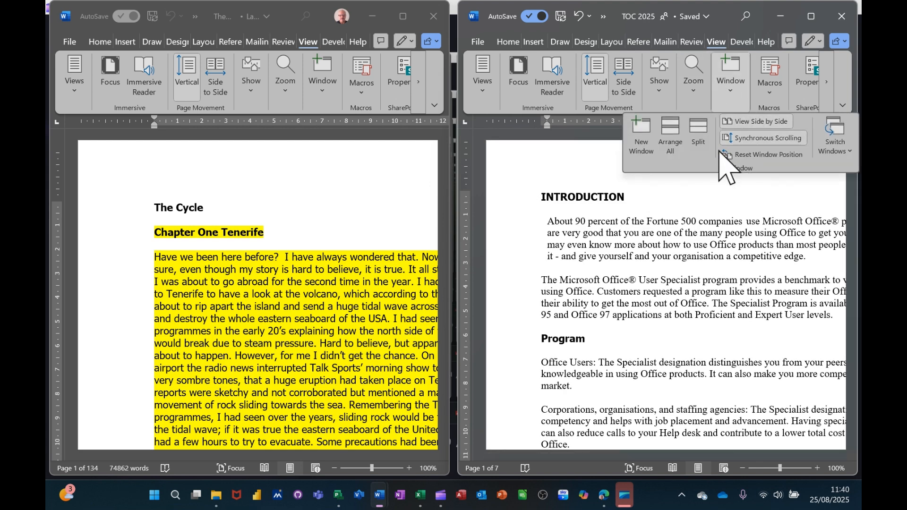
pyautogui.click(667, 241)
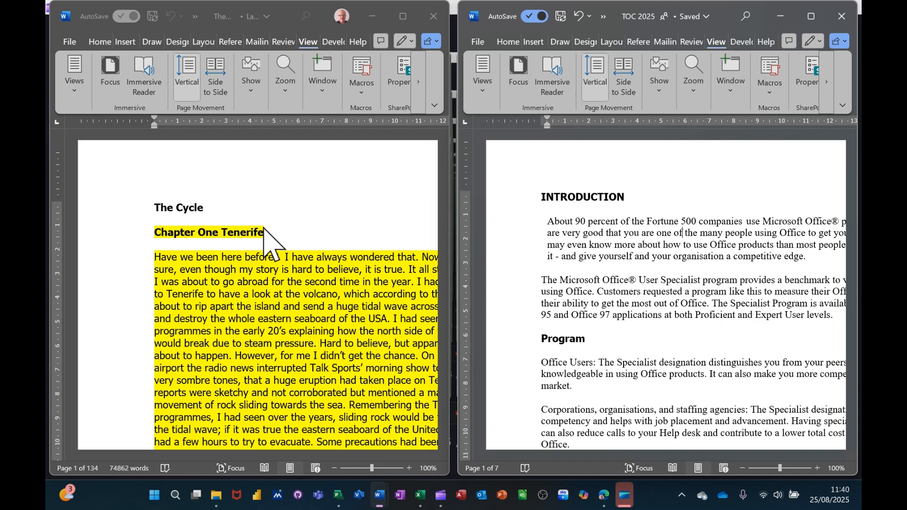
pyautogui.scroll(-5, 560, 244)
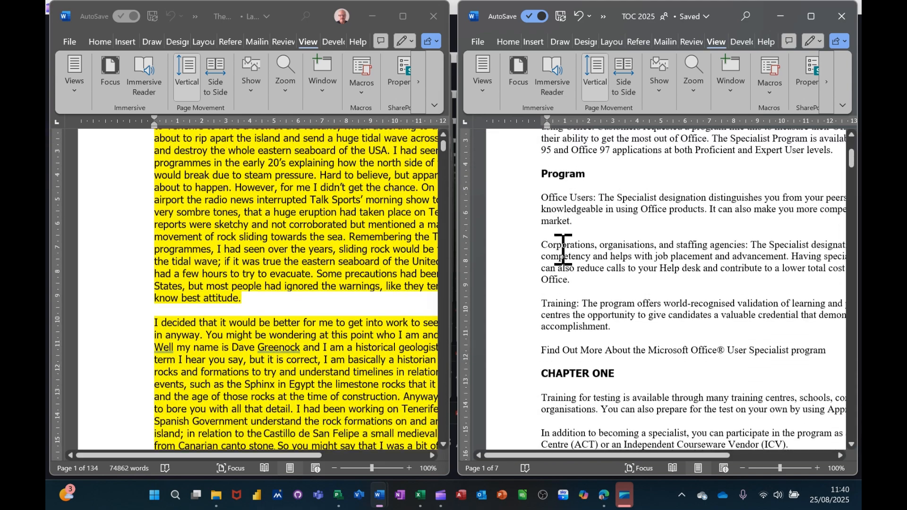
pyautogui.scroll(3, 562, 247)
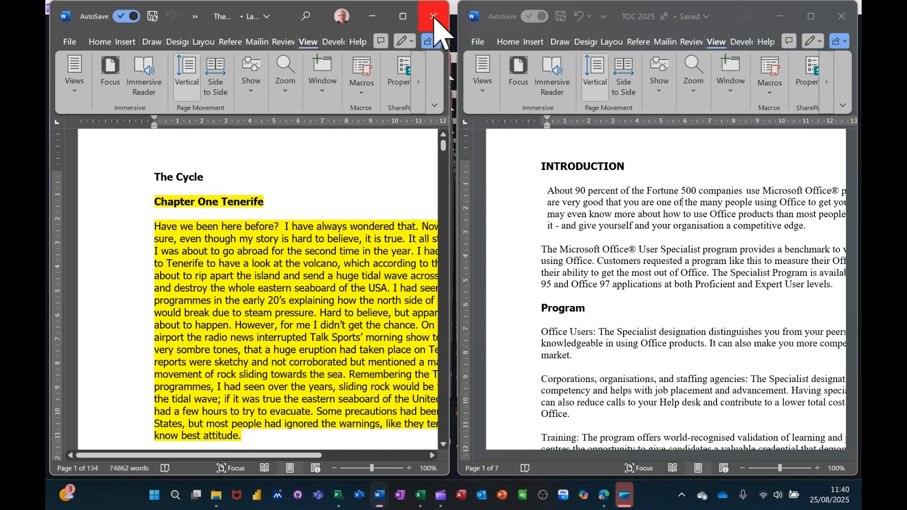
# Close The Cycle and start a comparison of two versions of a document
pyautogui.click(434, 17)
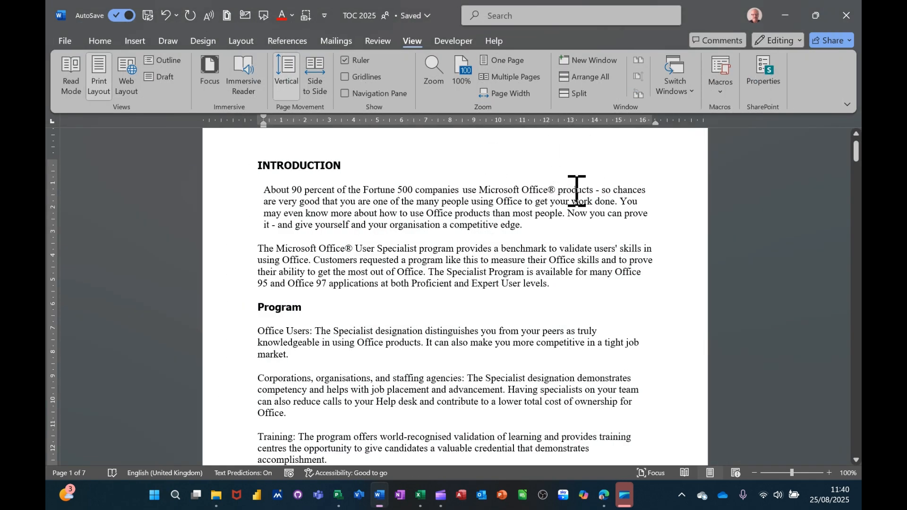
pyautogui.click(378, 40)
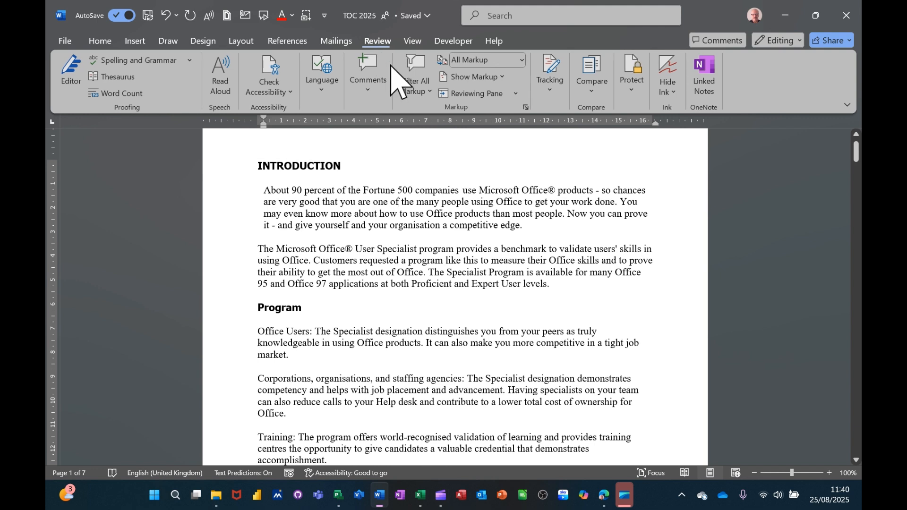
pyautogui.click(592, 93)
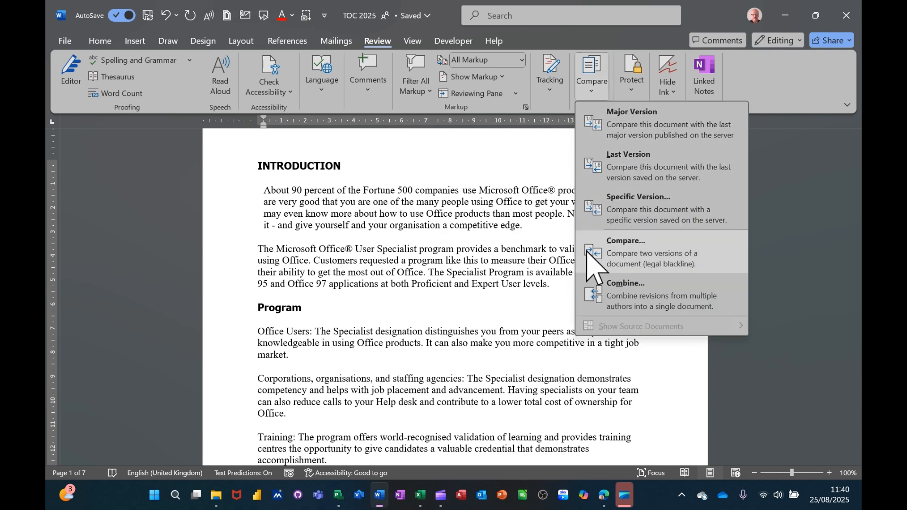
pyautogui.click(633, 253)
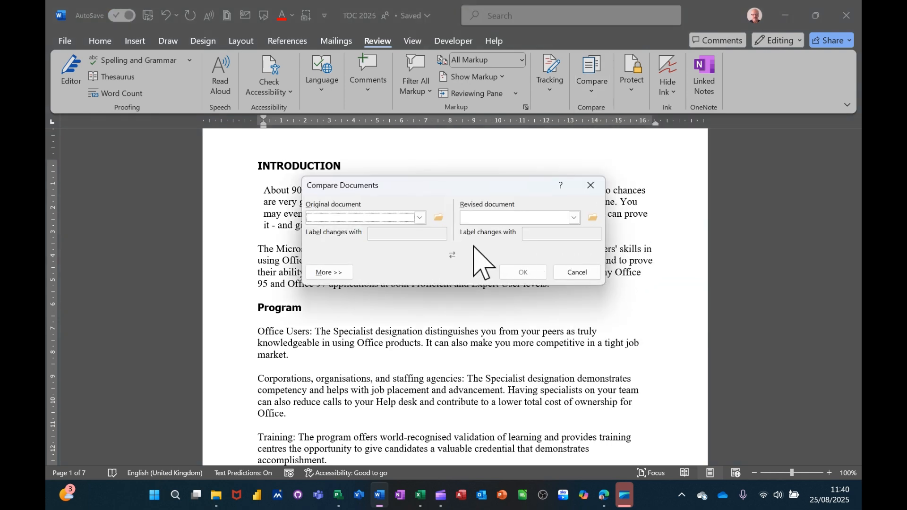
# Choose Newcastle Pubs 1 2025 from the Word 2025 May folder in Examples as the original document
pyautogui.click(439, 217)
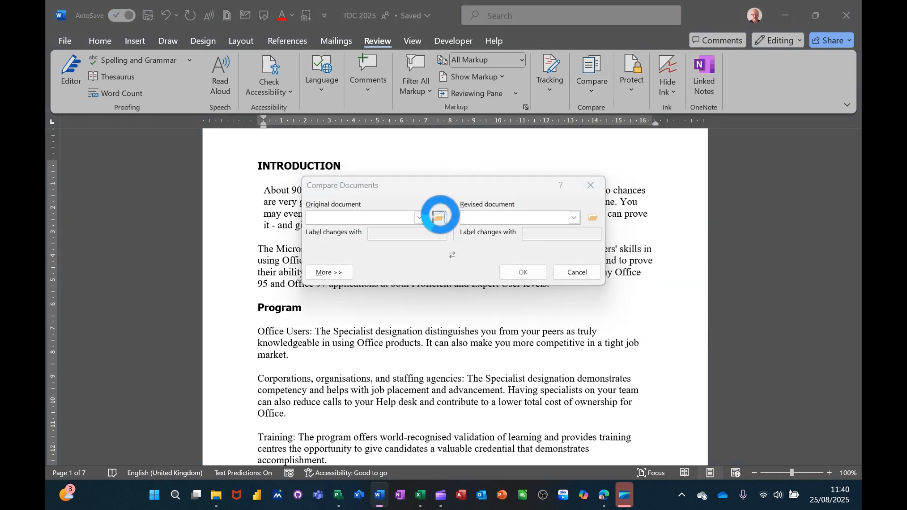
pyautogui.scroll(10, 378, 222)
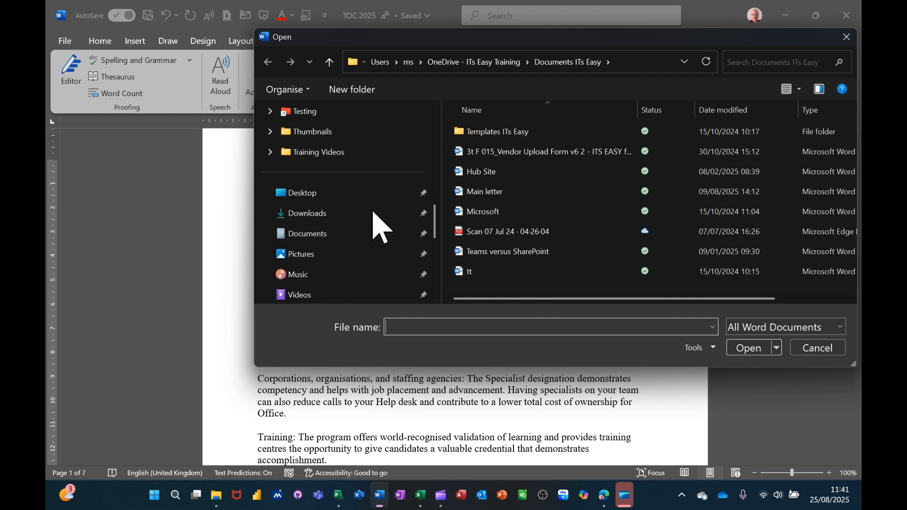
pyautogui.scroll(1, 369, 222)
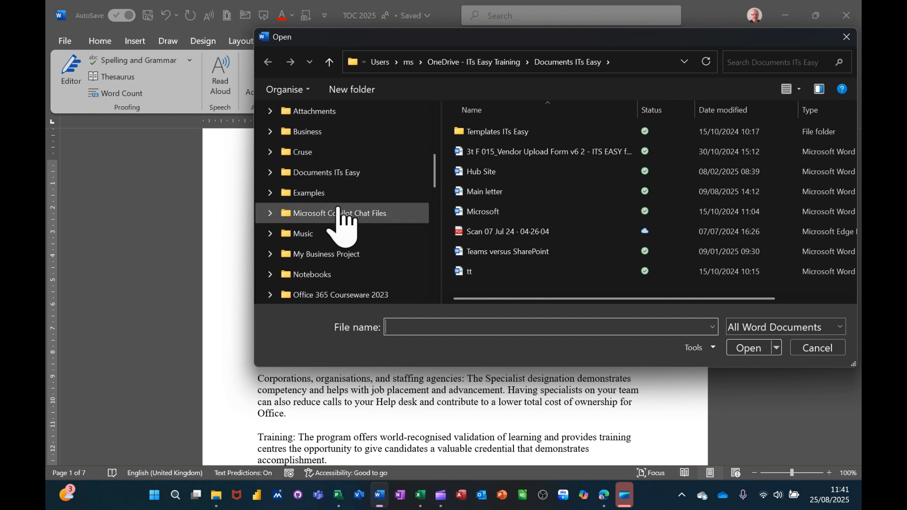
pyautogui.click(297, 192)
pyautogui.scroll(-2, 529, 194)
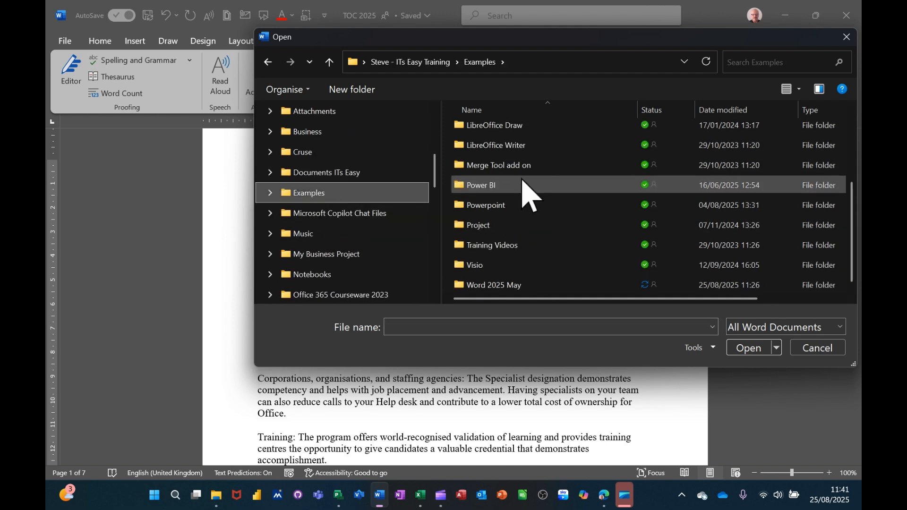
pyautogui.doubleClick(497, 285)
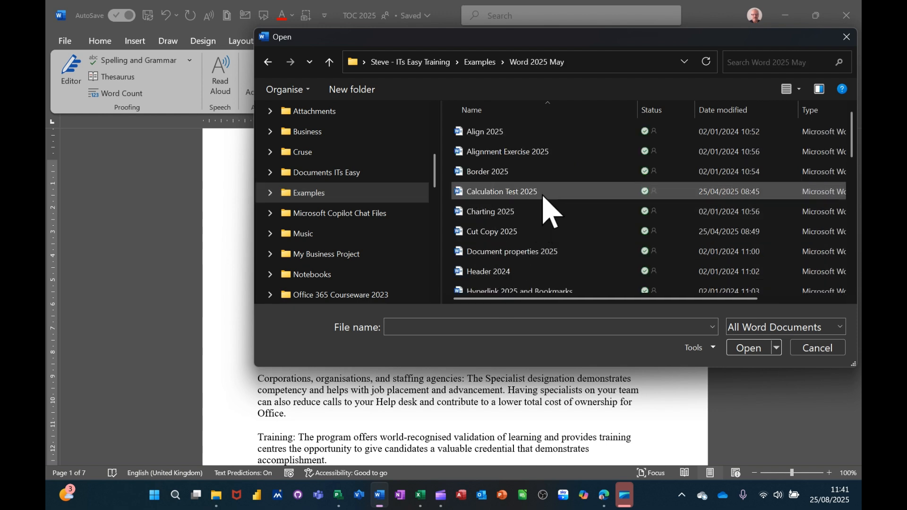
pyautogui.scroll(-7, 543, 195)
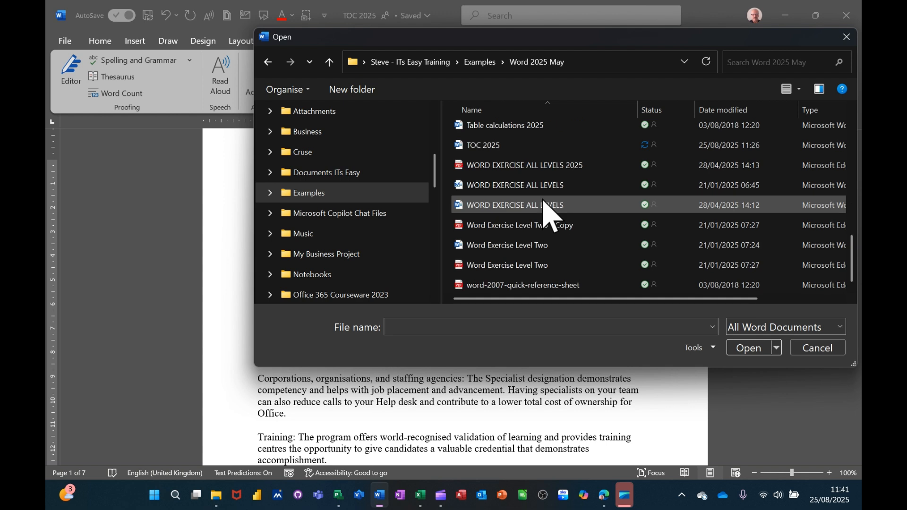
pyautogui.scroll(3, 543, 203)
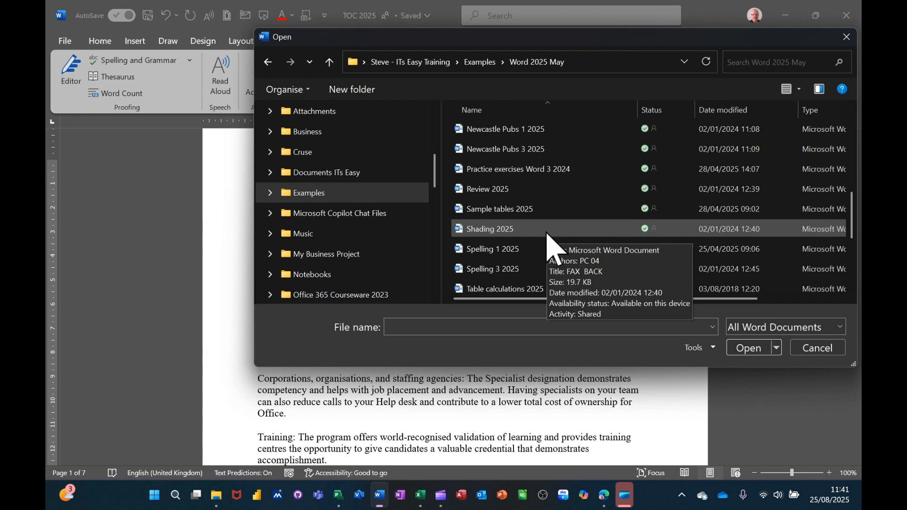
pyautogui.click(502, 133)
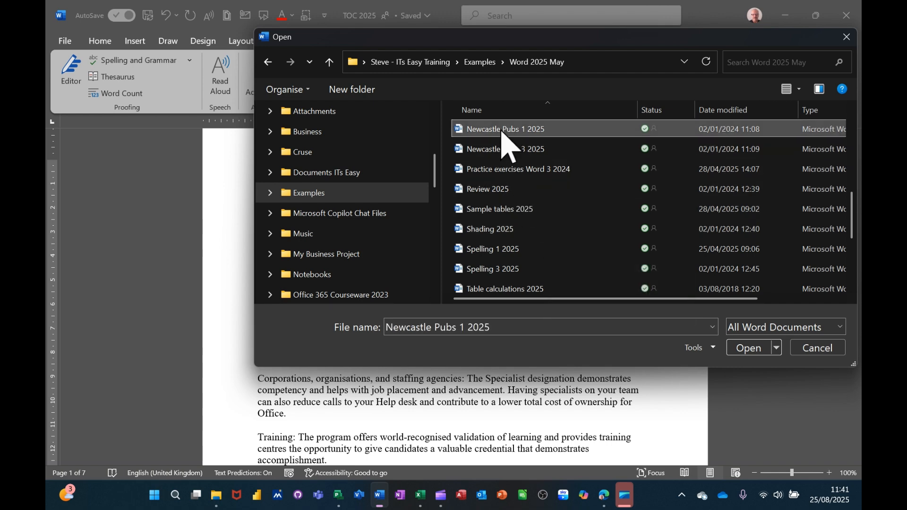
pyautogui.click(742, 350)
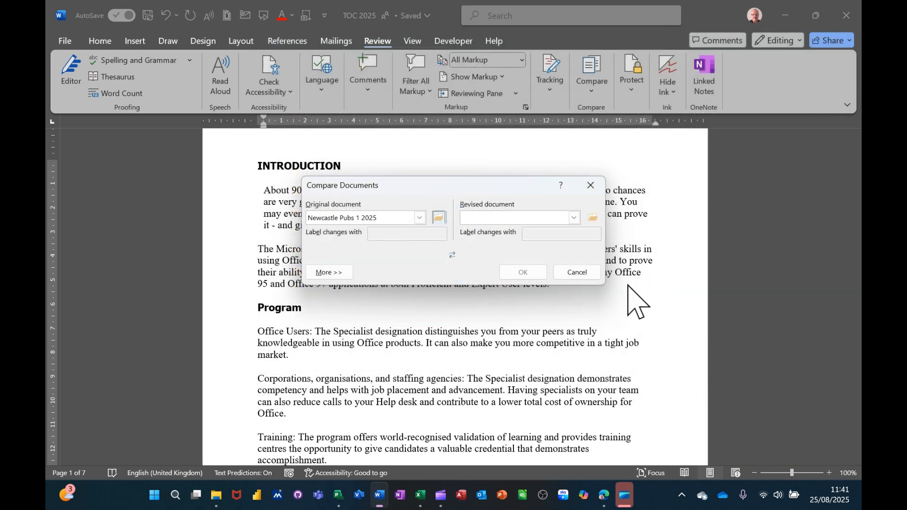
# Choose Newcastle Pubs 3 2025 as the revised document and run the comparison
pyautogui.click(576, 219)
pyautogui.click(591, 217)
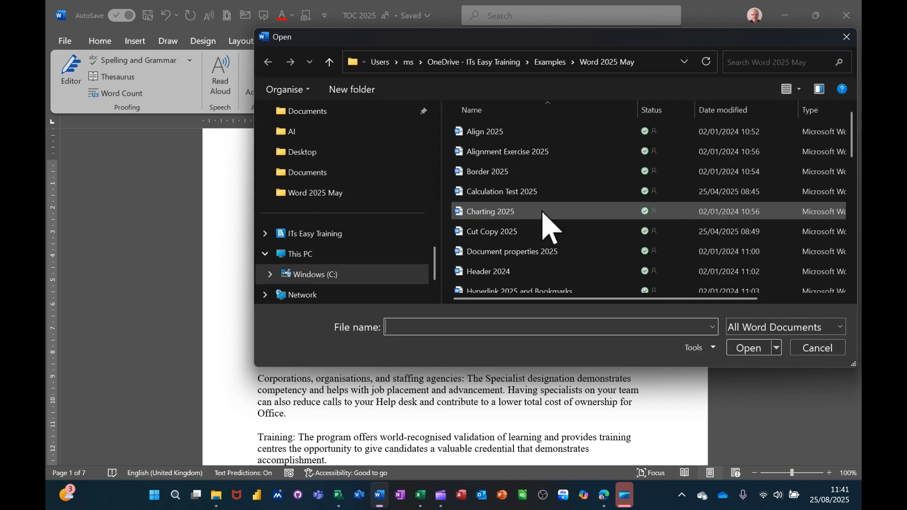
pyautogui.scroll(-4, 551, 222)
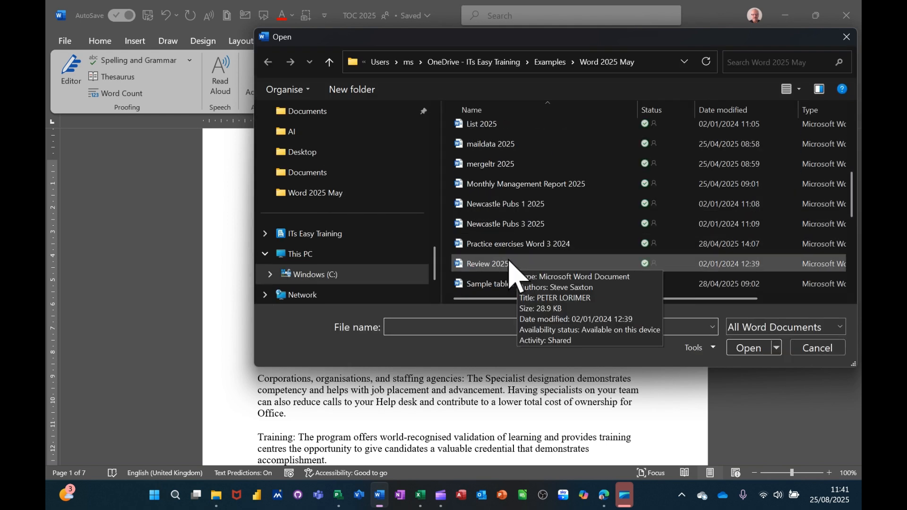
pyautogui.doubleClick(496, 224)
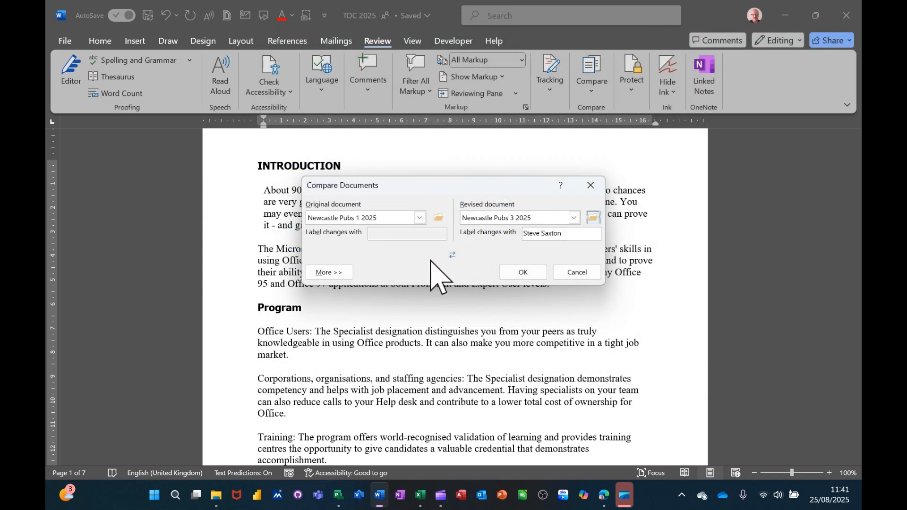
pyautogui.click(522, 271)
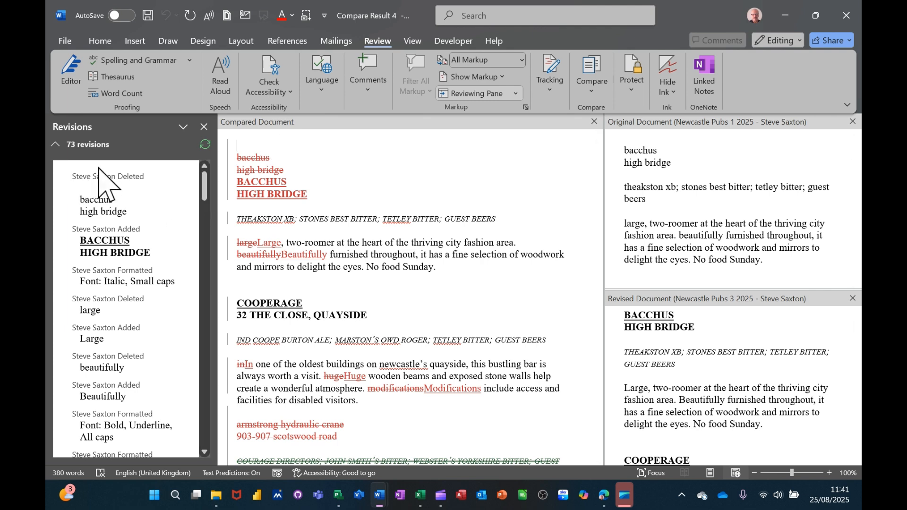
# Examine the listed revisions and the compared, original and revised versions of the Newcastle Pubs document
pyautogui.click(96, 204)
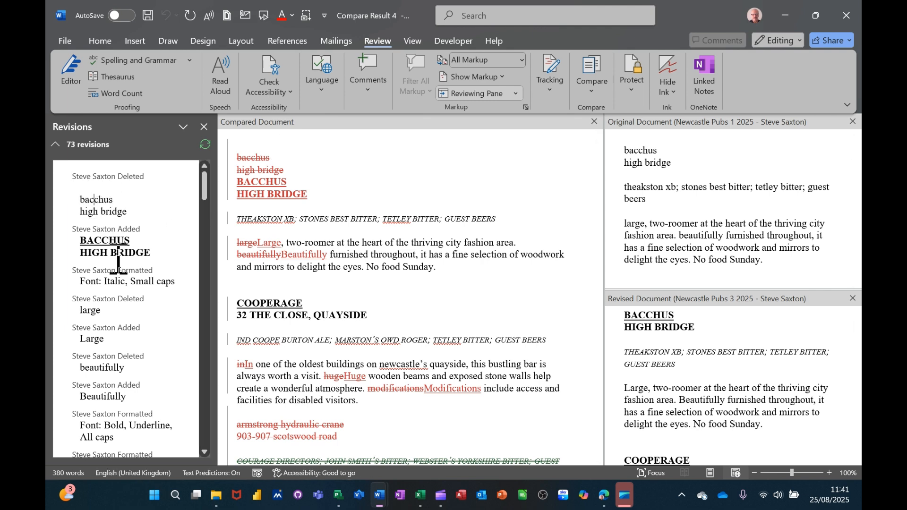
pyautogui.scroll(-6, 477, 291)
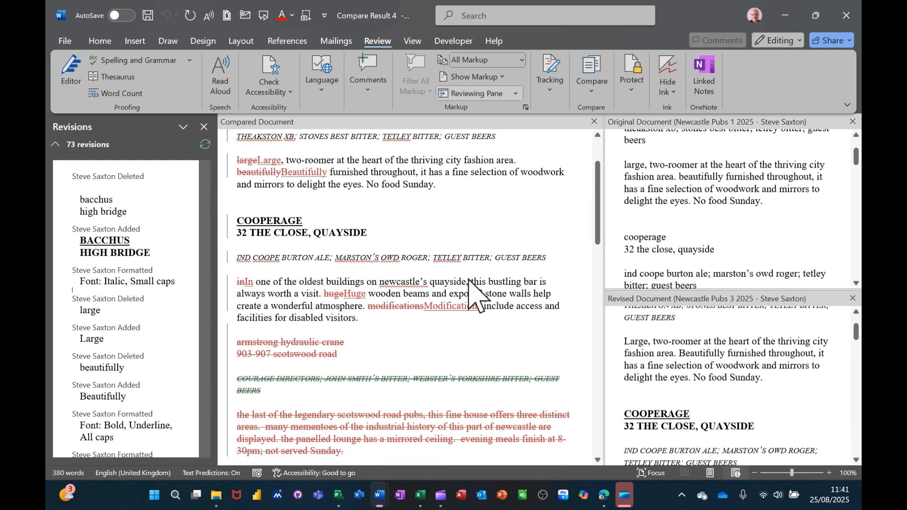
pyautogui.scroll(6, 468, 279)
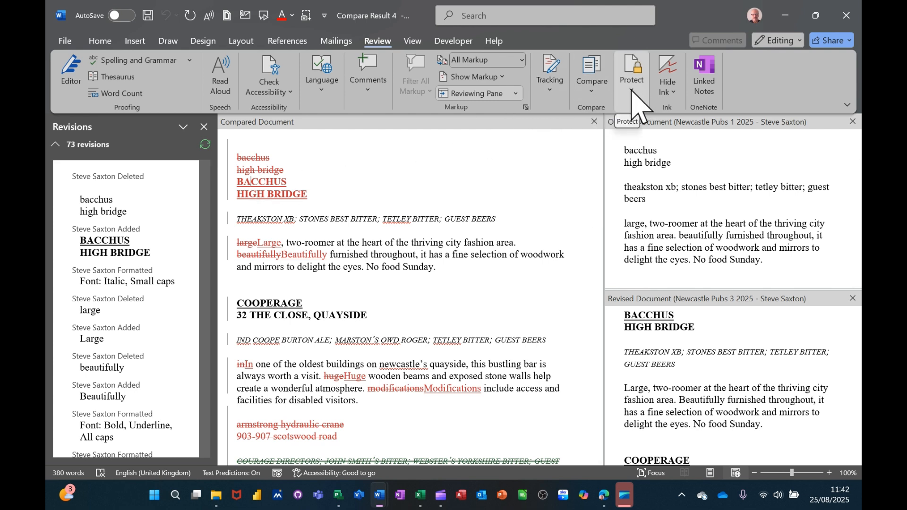
# Accept the inserted BACCHUS HIGH BRIDGE heading, the formatting of the THEAKSTON XB line, and the change to "Large"
pyautogui.click(551, 85)
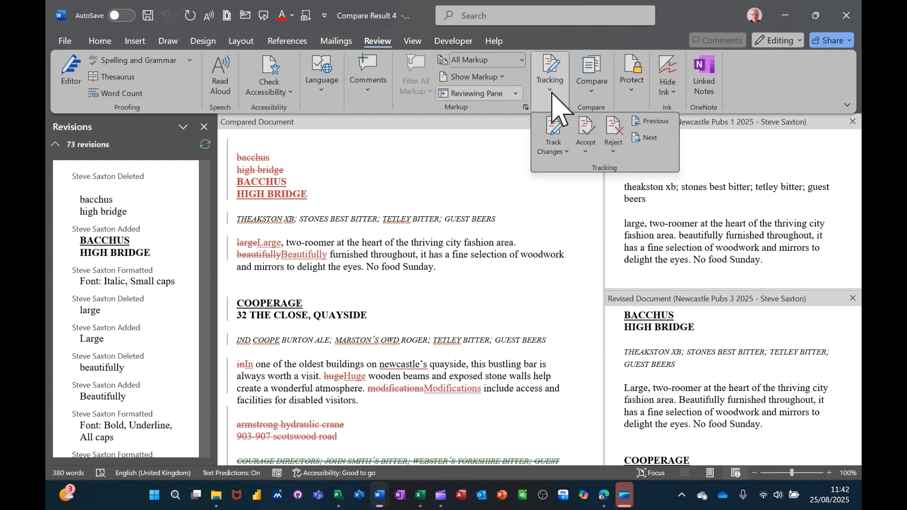
pyautogui.click(585, 127)
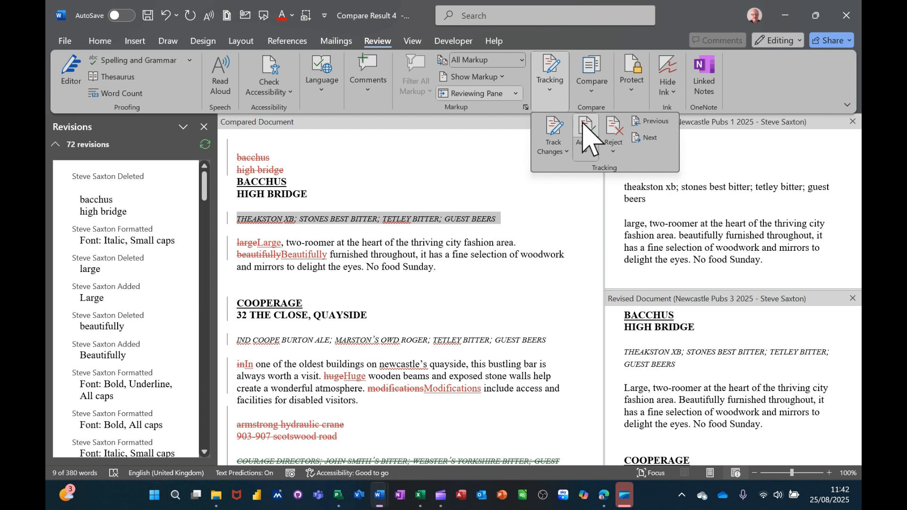
pyautogui.click(586, 131)
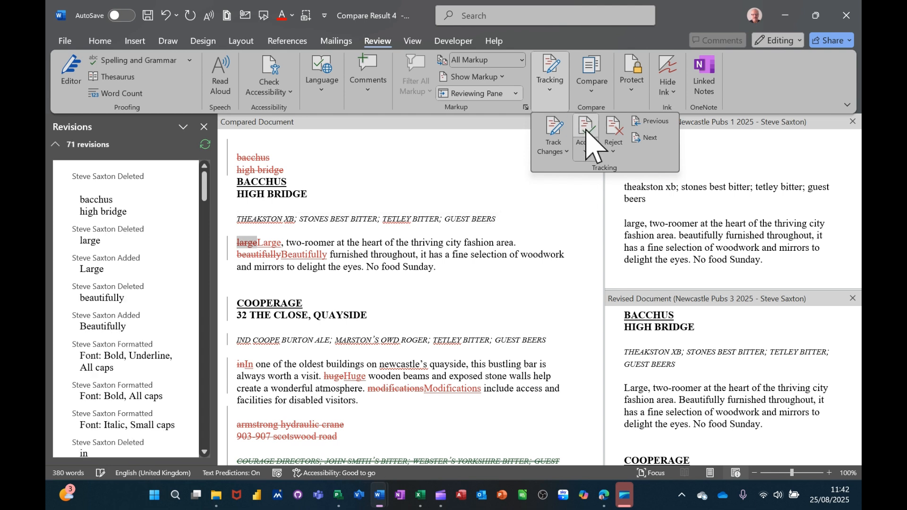
pyautogui.click(586, 130)
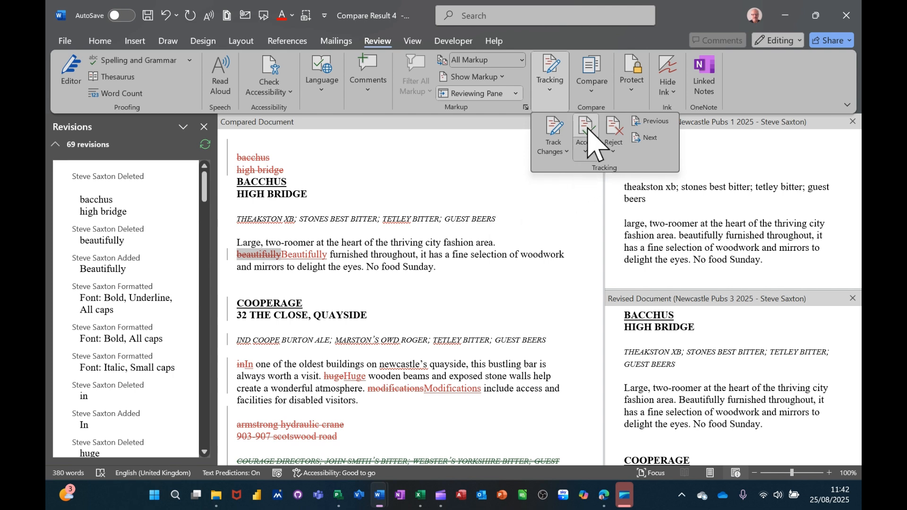
# Accept the replacement of "beautifully" with "Beautifully" and the formatting change of the COOPERAGE heading
pyautogui.click(587, 130)
pyautogui.click(587, 130)
pyautogui.click(587, 130)
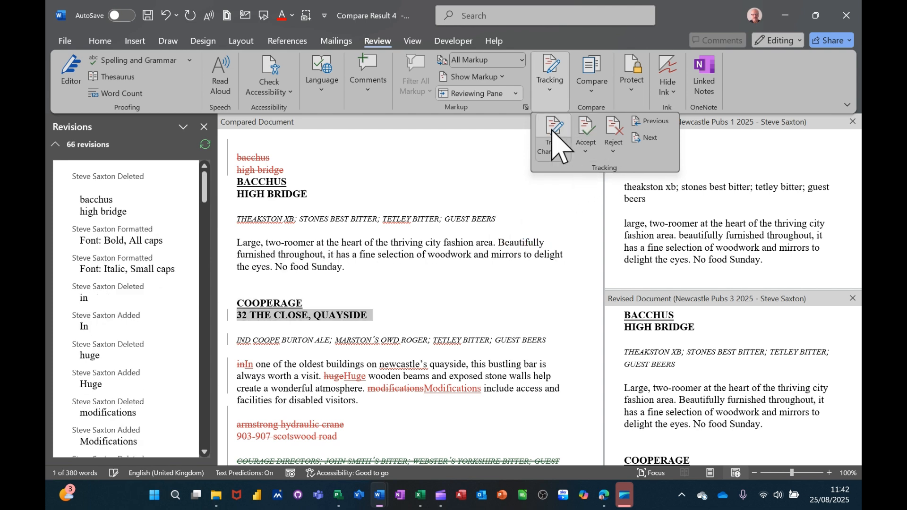
# Accept the deletion of the lowercase "bacchus high bridge" text above the BACCHUS heading in the compared document
pyautogui.click(244, 156)
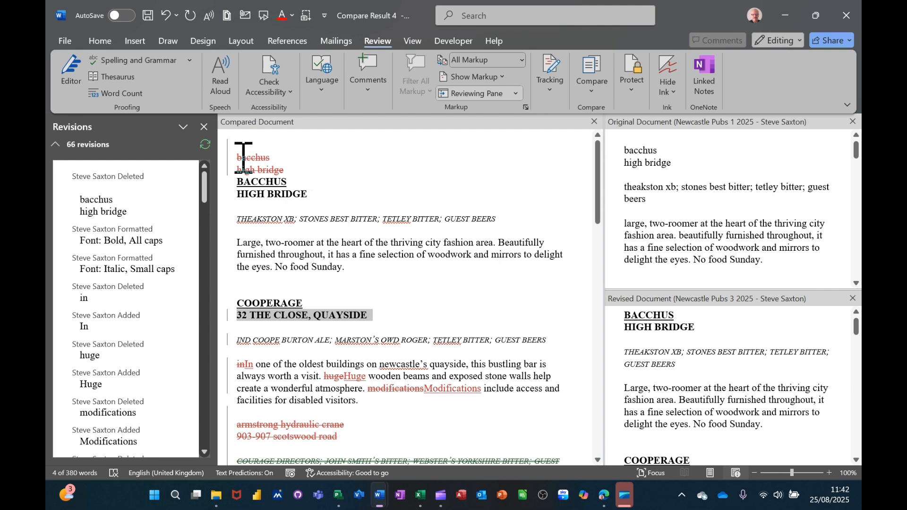
pyautogui.click(245, 159)
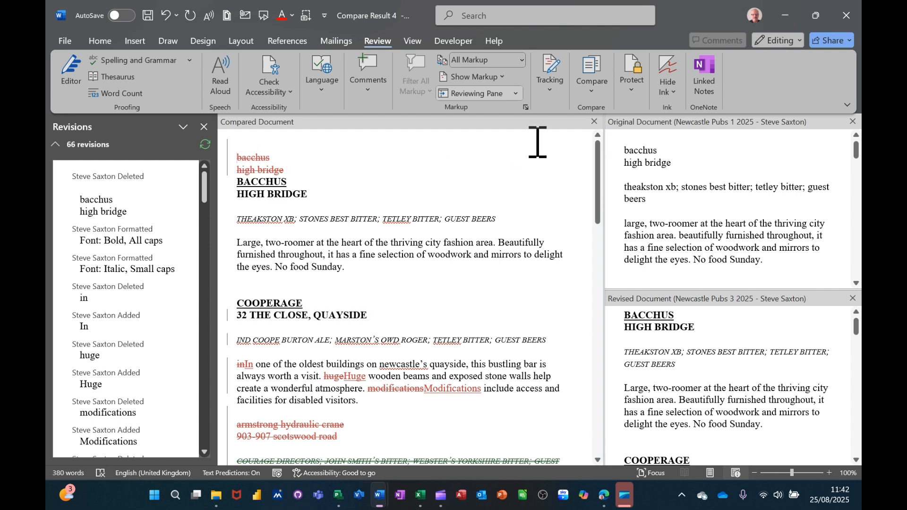
pyautogui.click(556, 92)
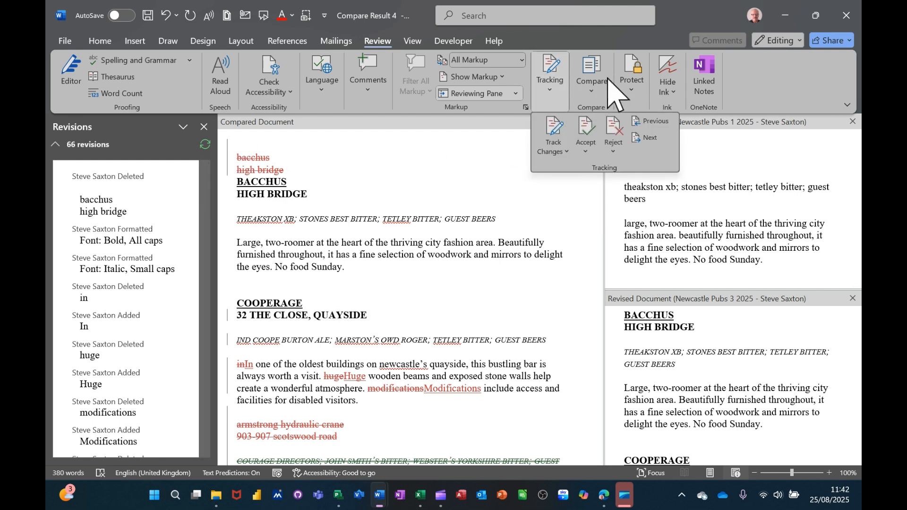
pyautogui.click(586, 137)
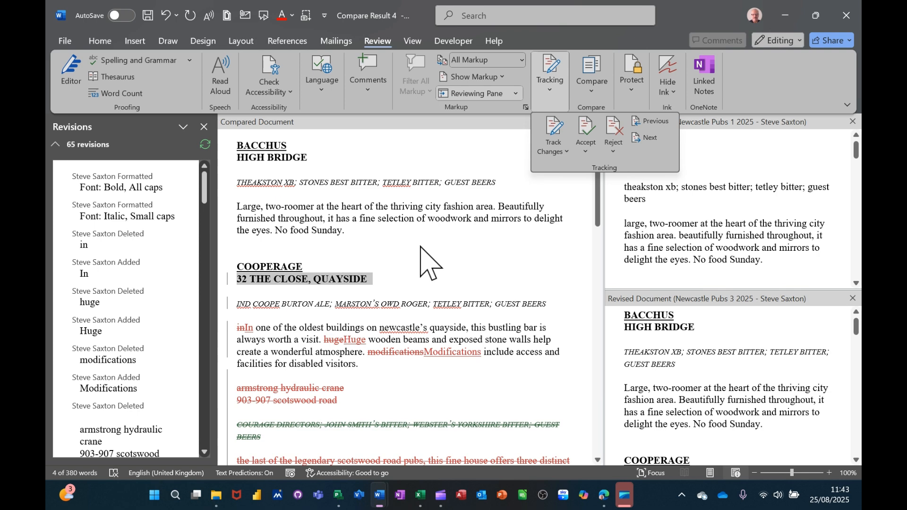
# Accept the formatting of the "32 THE CLOSE, QUAYSIDE" and "IND COOPE" lines and the deletion of lowercase "in"
pyautogui.click(586, 135)
pyautogui.click(586, 135)
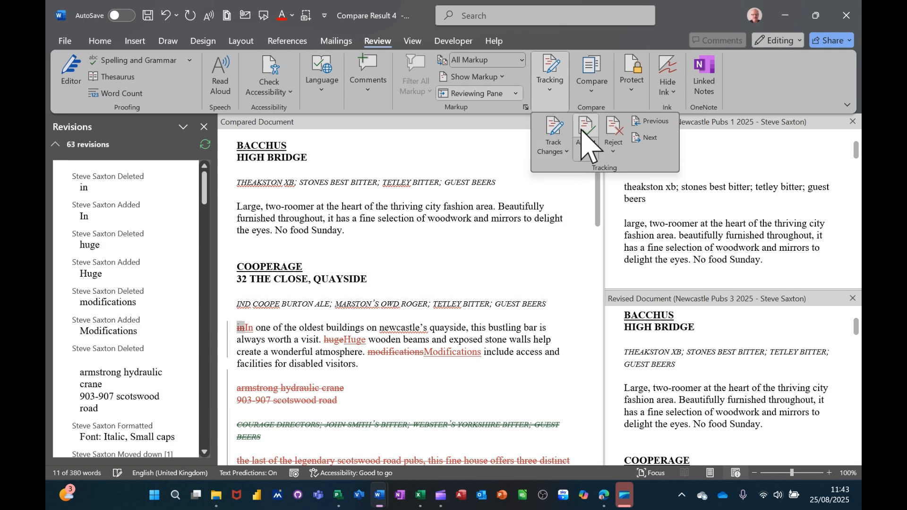
pyautogui.click(585, 135)
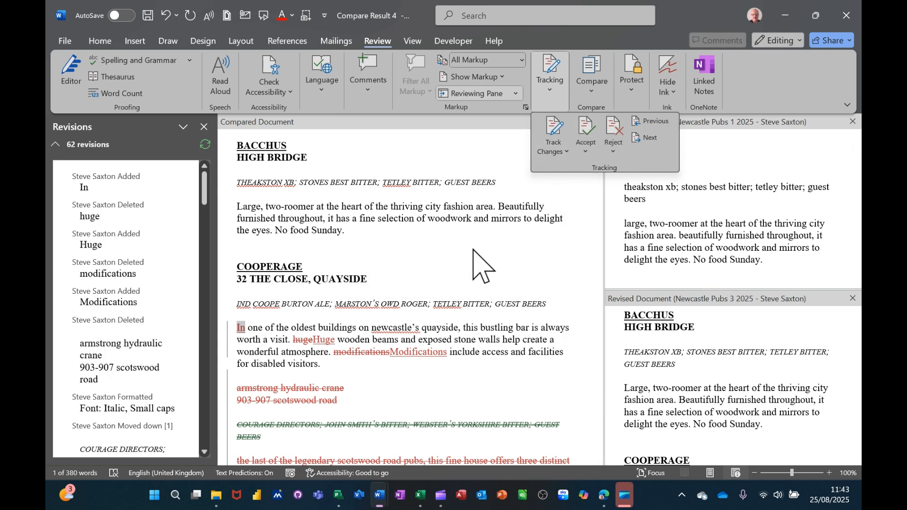
pyautogui.click(429, 260)
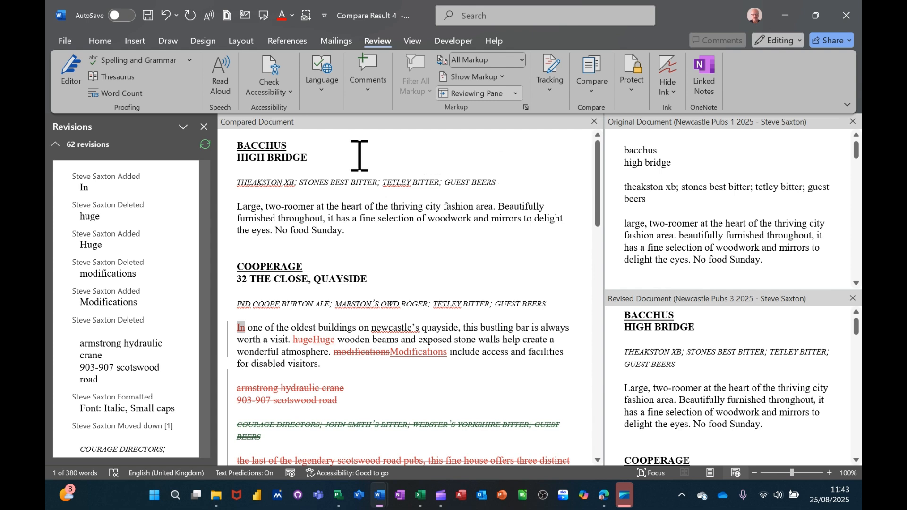
pyautogui.click(439, 201)
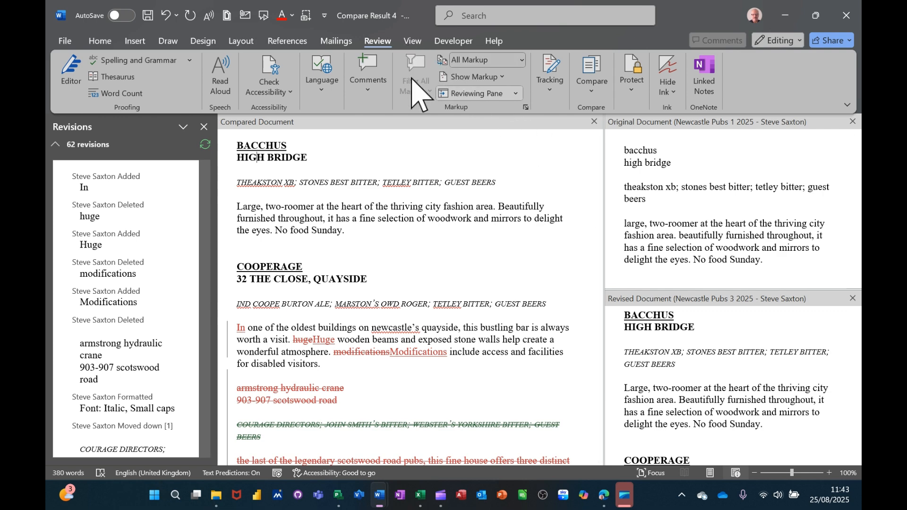
# Bring up the view options for the compared document
pyautogui.click(411, 42)
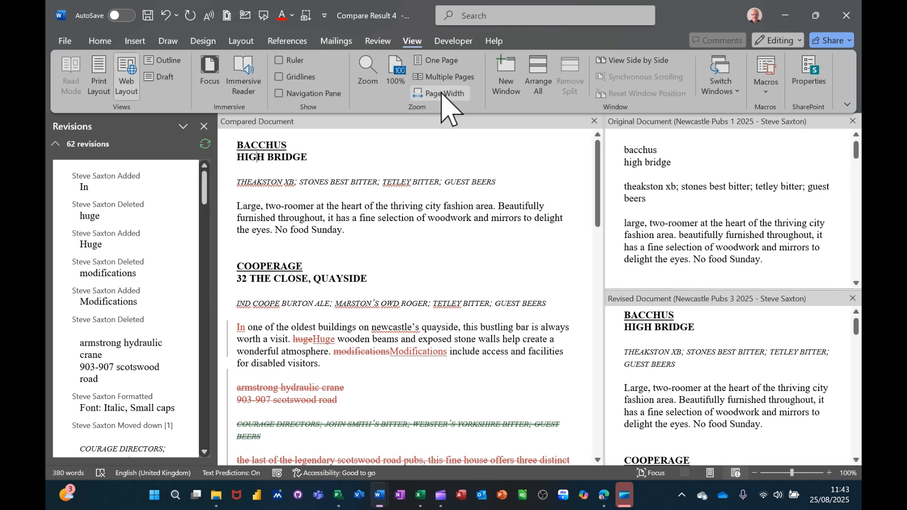